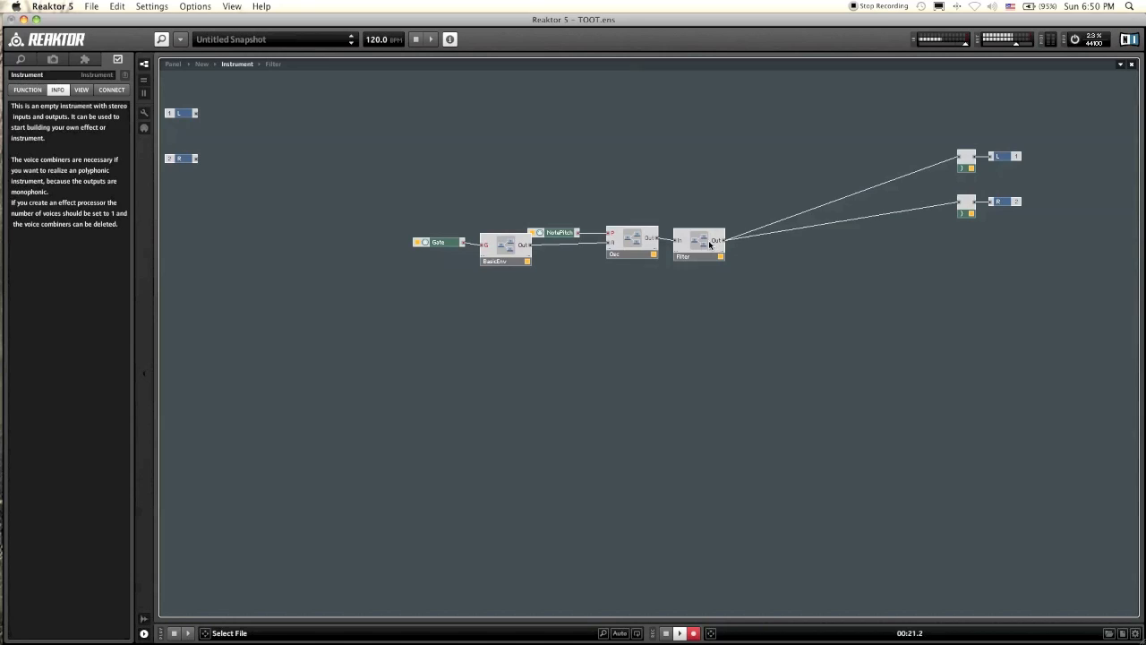
Step: Open the Filter macro's internal structure
{"action": "double_click", "coordinate": [705, 244]}
{"action": "left_click_drag", "start_coordinate": [291, 198], "coordinate": [212, 103]}
{"action": "left_click", "coordinate": [242, 204]}
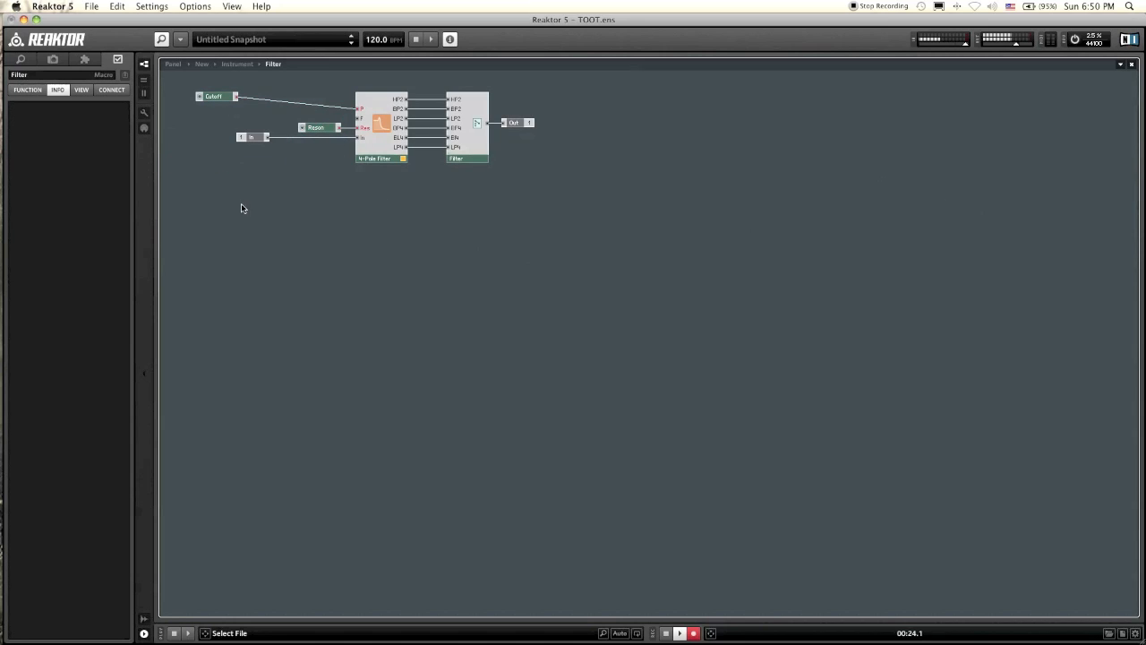
{"action": "right_click", "coordinate": [249, 254]}
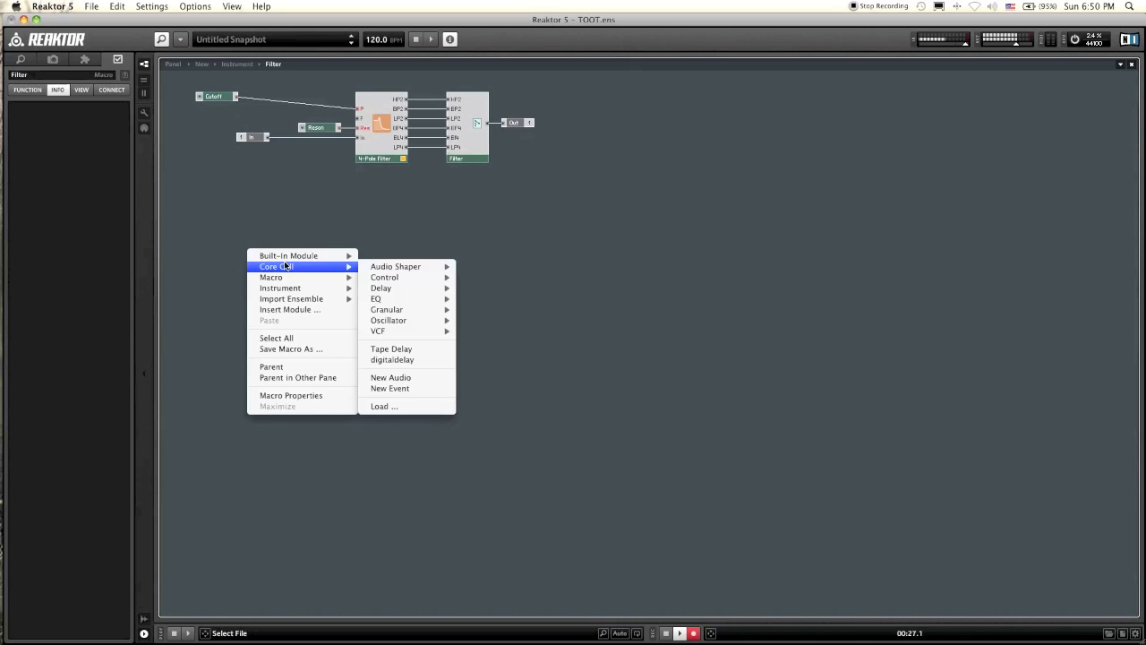
{"action": "left_click", "coordinate": [277, 216]}
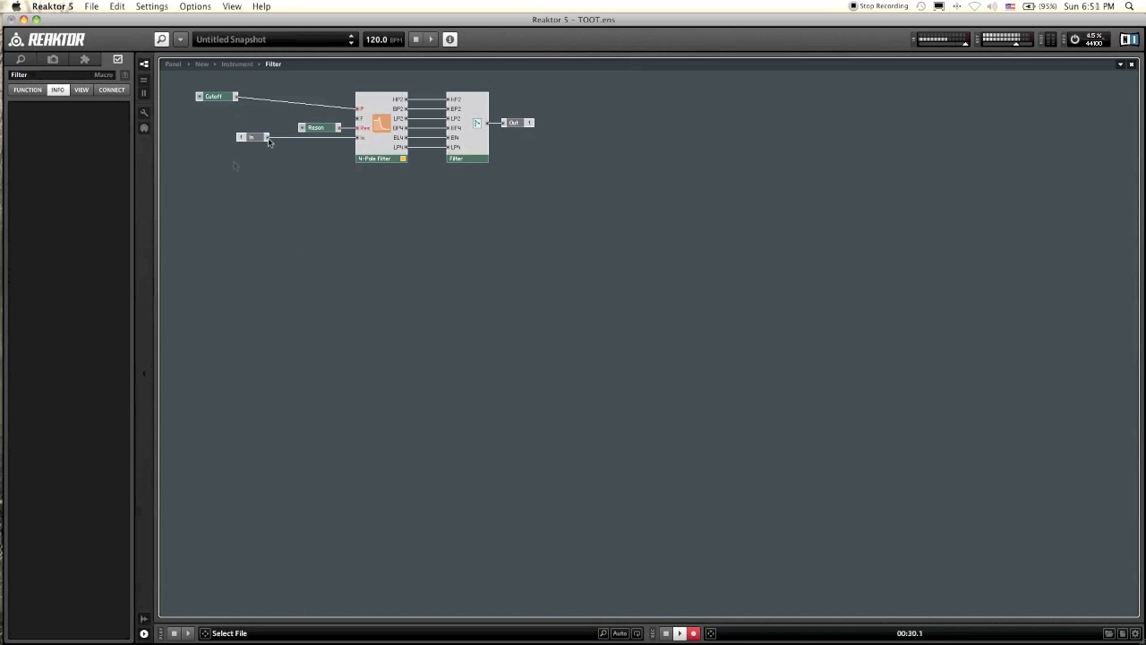
Step: Load the BasicEnv33.mdl macro into the Filter structure below the 4-Pole Filter
{"action": "mouse_move", "coordinate": [301, 135]}
{"action": "right_click", "coordinate": [257, 195]}
{"action": "mouse_move", "coordinate": [280, 218]}
{"action": "mouse_move", "coordinate": [442, 233]}
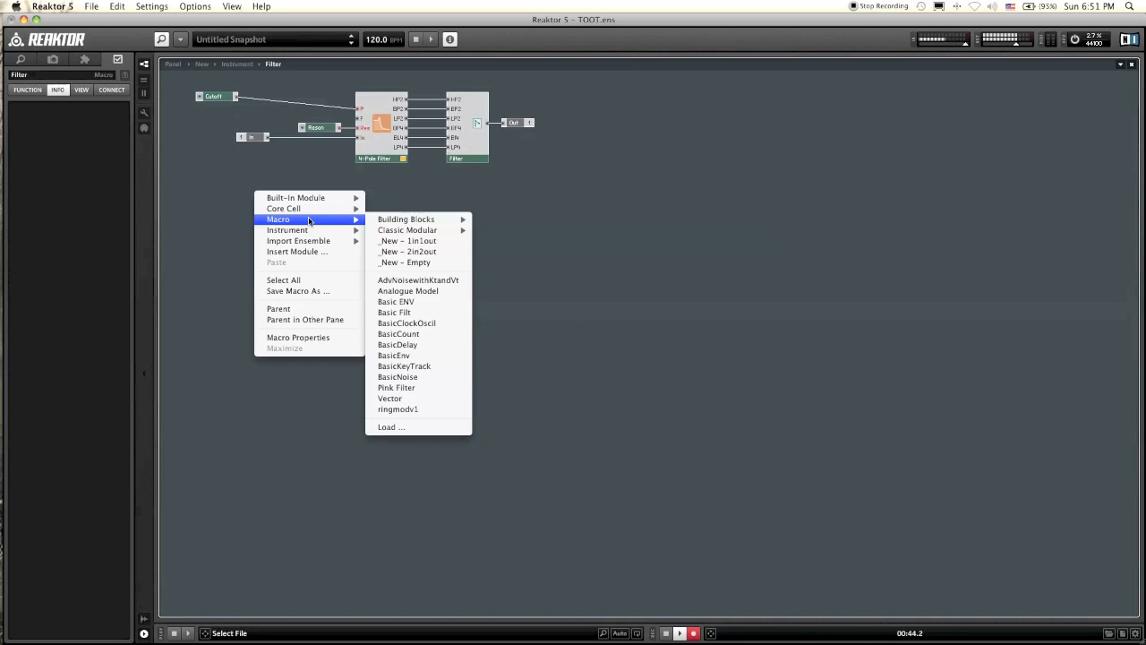
{"action": "left_click", "coordinate": [413, 427]}
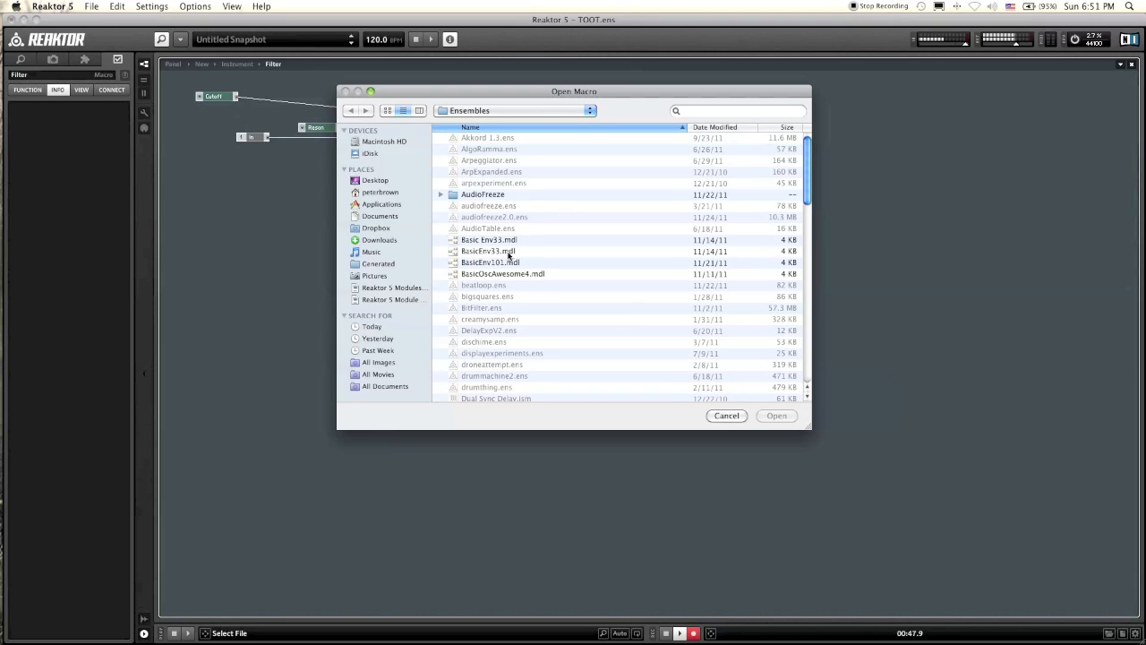
{"action": "left_click", "coordinate": [509, 254]}
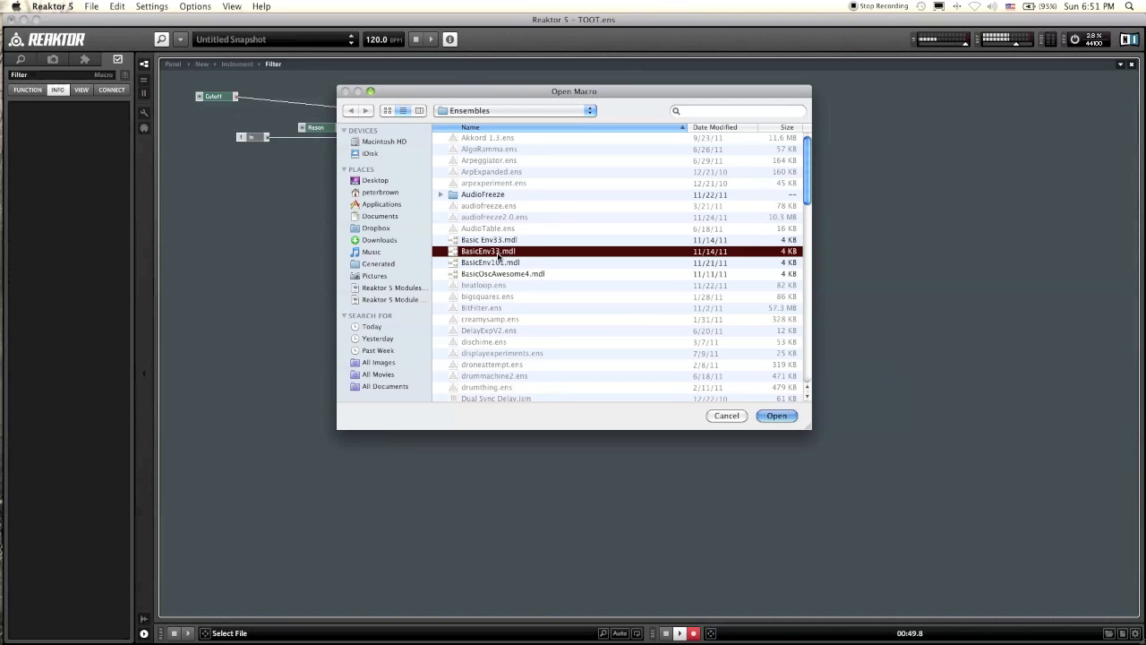
{"action": "double_click", "coordinate": [507, 254]}
Step: Look inside the new BasicEnv macro at its ADSR envelope and return to the Filter structure
{"action": "double_click", "coordinate": [275, 203]}
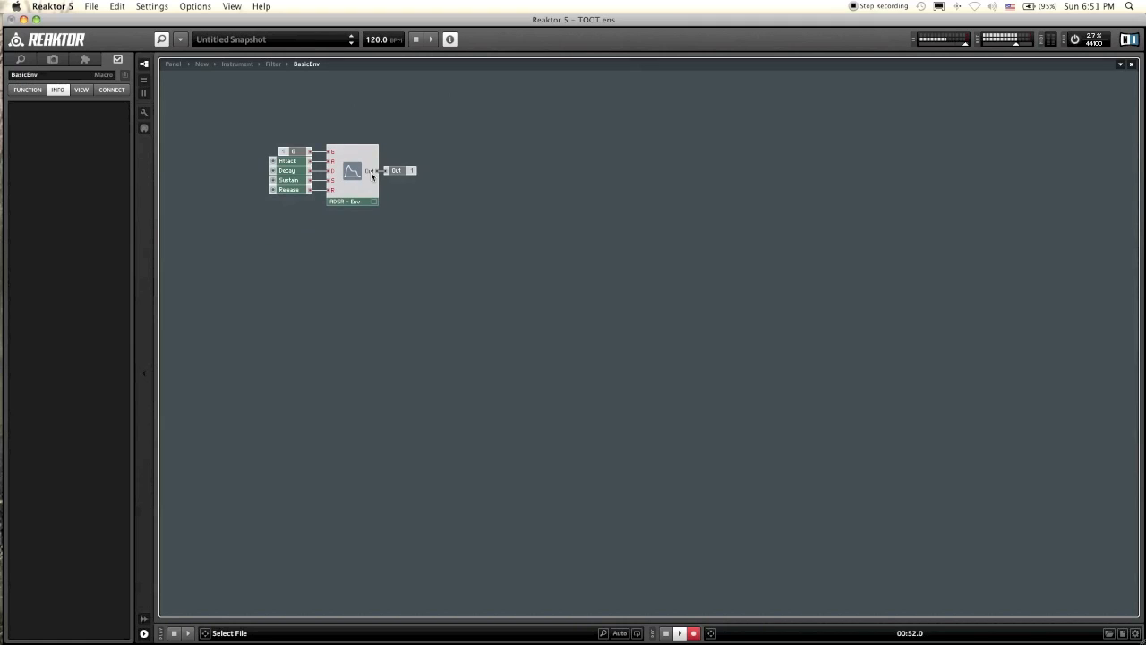
{"action": "left_click", "coordinate": [403, 177]}
{"action": "double_click", "coordinate": [438, 189]}
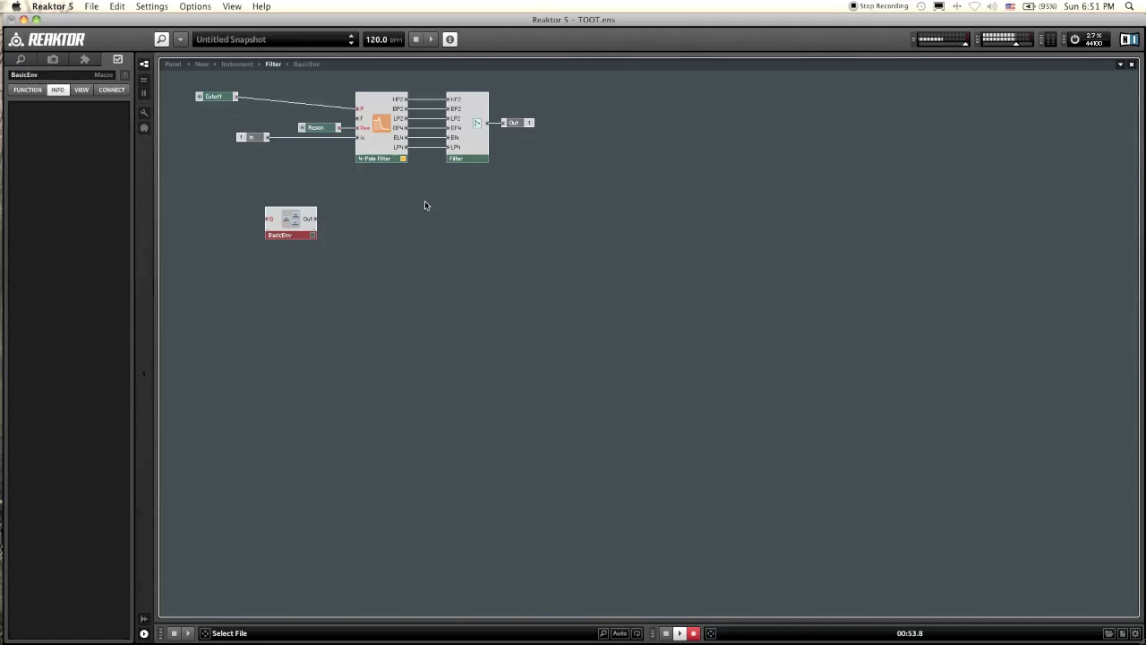
Step: Duplicate the In terminal, place the copy beside BasicEnv and connect it to the envelope's G input
{"action": "left_click_drag", "start_coordinate": [288, 212], "coordinate": [309, 227]}
{"action": "left_click", "coordinate": [231, 223]}
{"action": "left_click_drag", "start_coordinate": [282, 183], "coordinate": [248, 221]}
{"action": "key", "text": "super+d"}
{"action": "left_click", "coordinate": [263, 223]}
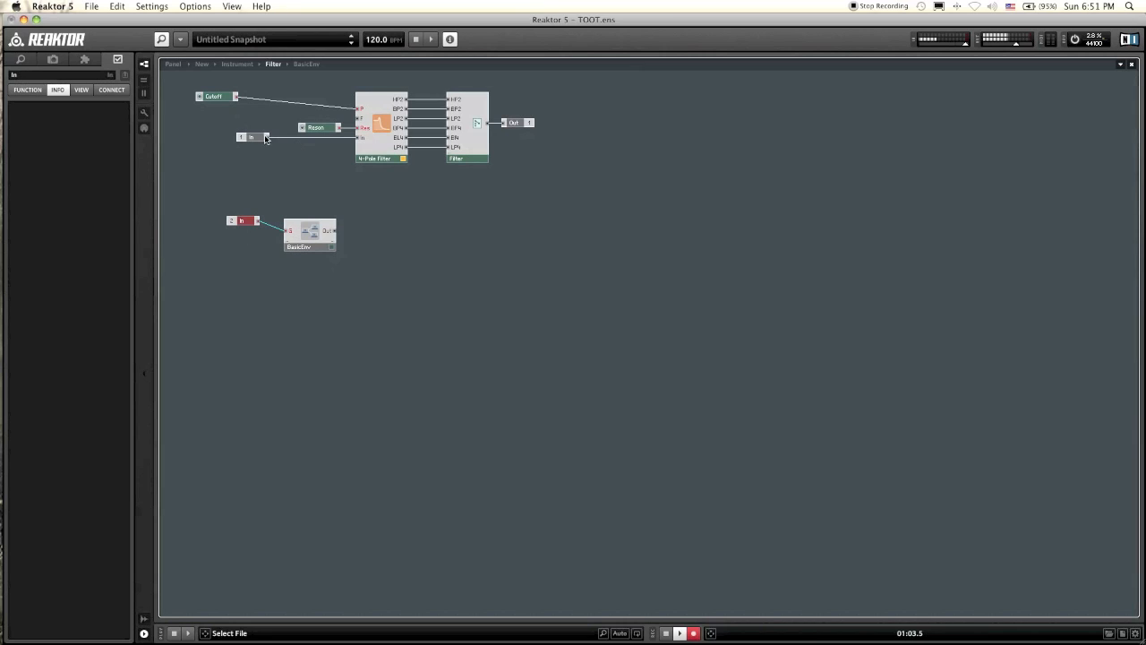
Step: Rename the duplicated input terminal as G and line it up next to BasicEnv
{"action": "left_click", "coordinate": [245, 212]}
{"action": "left_click", "coordinate": [242, 220]}
{"action": "left_click", "coordinate": [25, 76]}
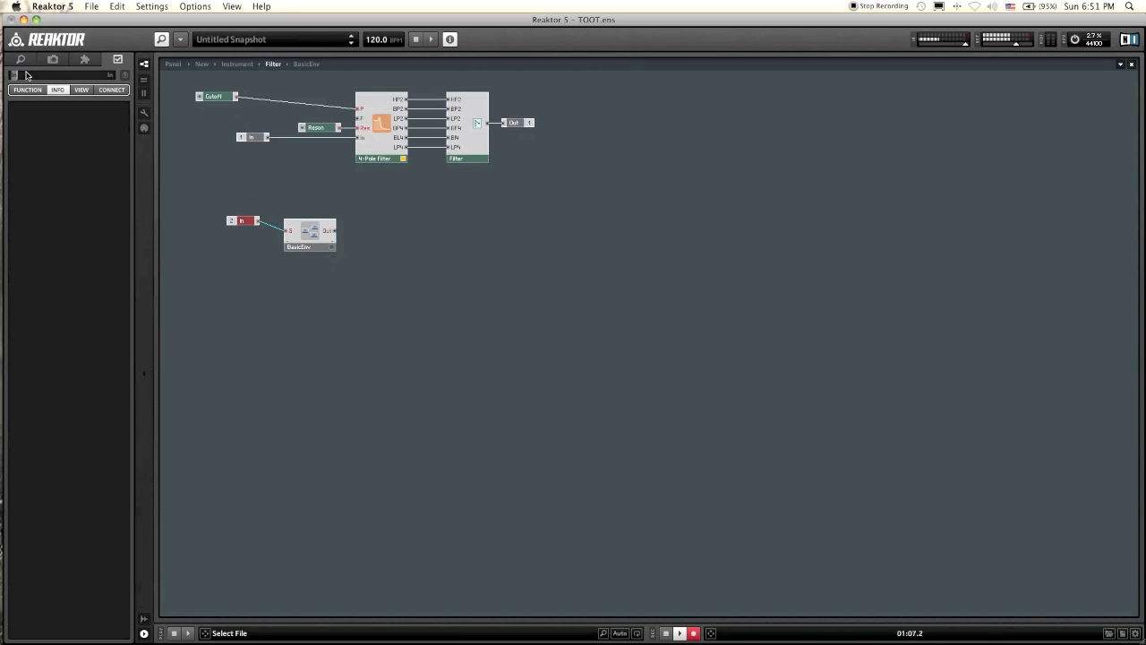
{"action": "left_click", "coordinate": [271, 263]}
{"action": "left_click_drag", "start_coordinate": [235, 223], "coordinate": [246, 230]}
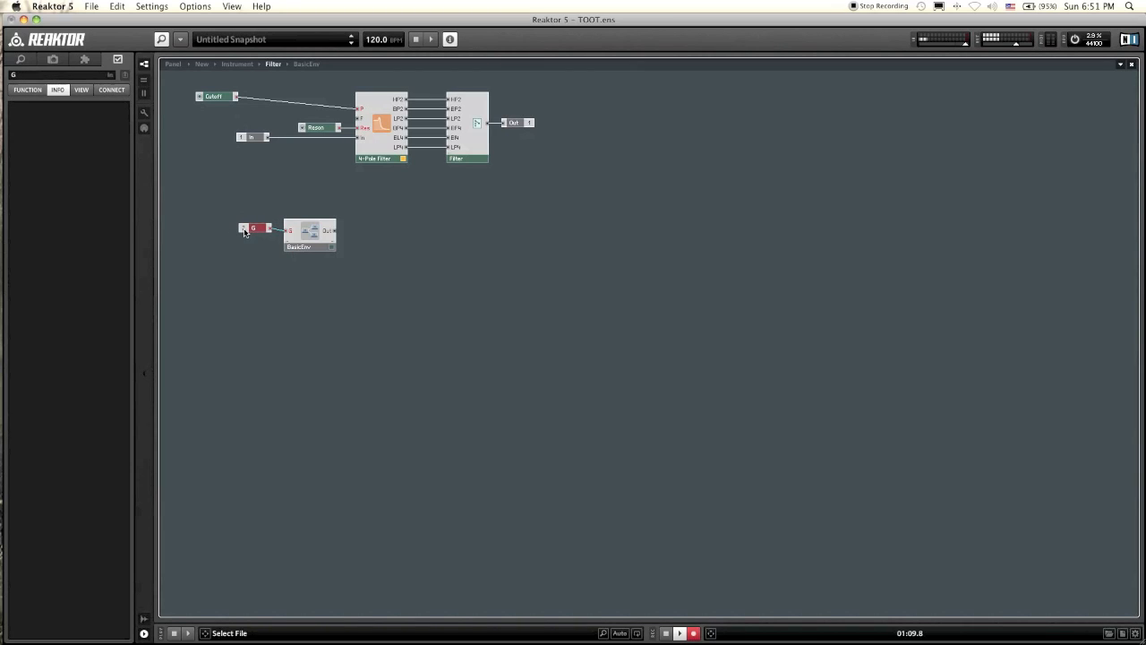
Step: Inside the BasicEnv macro, insert an A to E module near the Out terminal
{"action": "double_click", "coordinate": [314, 231]}
{"action": "right_click", "coordinate": [443, 207]}
{"action": "mouse_move", "coordinate": [452, 214]}
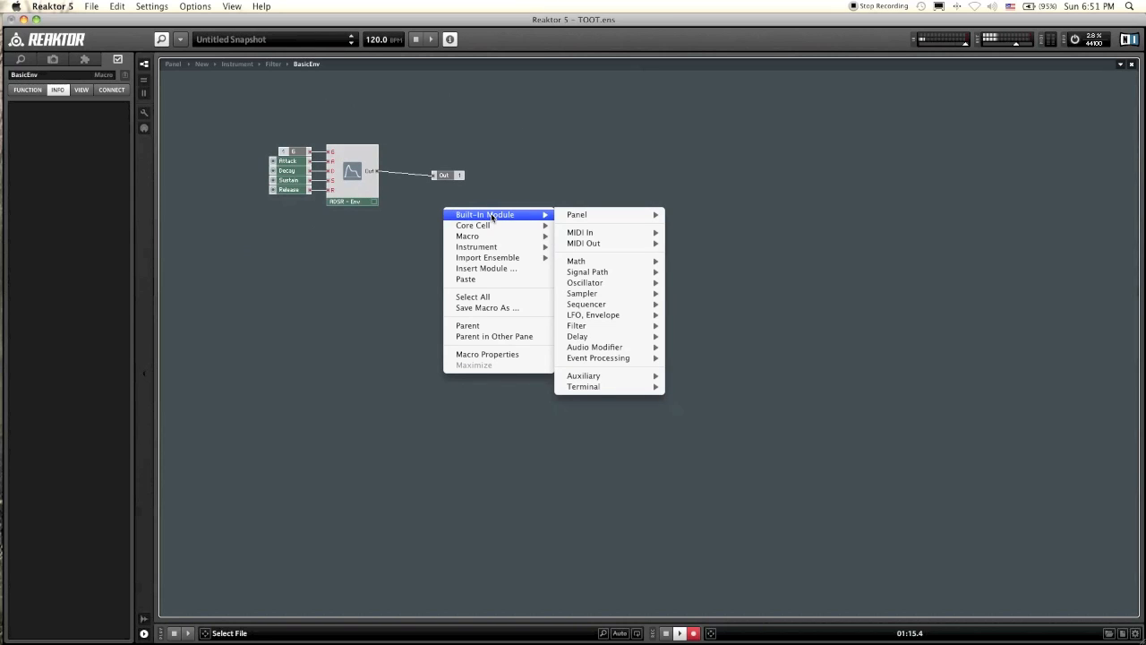
{"action": "mouse_move", "coordinate": [617, 376]}
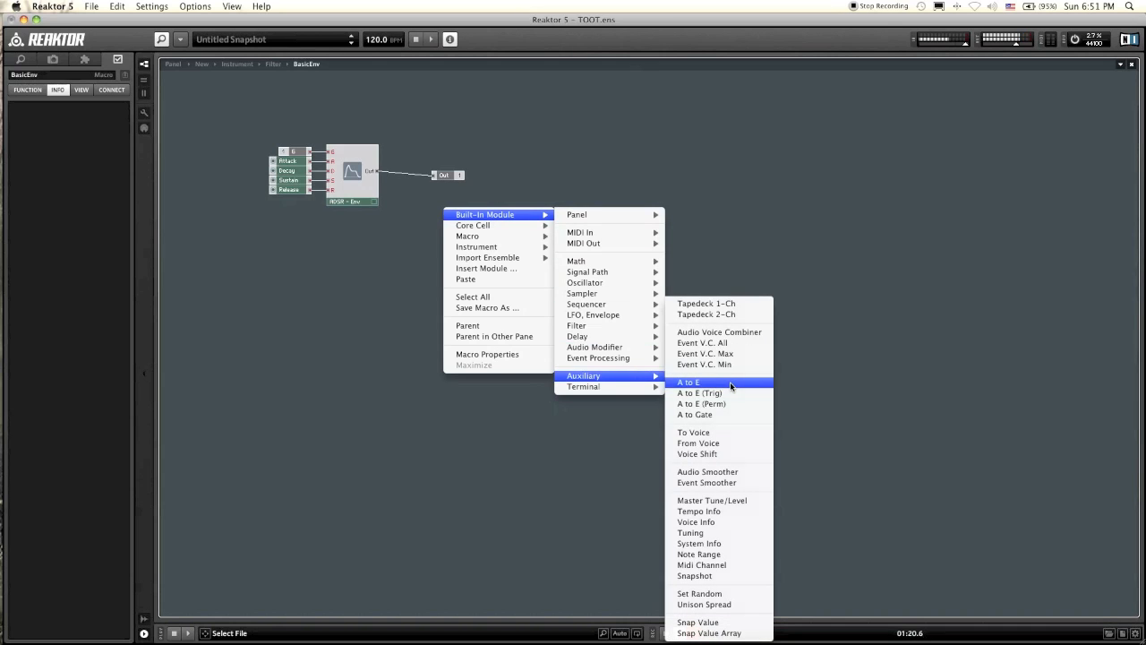
{"action": "left_click", "coordinate": [731, 382]}
Step: Wire the A to E module between the ADSR envelope's output and the Out terminal, lining up the modules
{"action": "left_click_drag", "start_coordinate": [450, 220], "coordinate": [448, 172]}
{"action": "left_click", "coordinate": [389, 235]}
{"action": "left_click", "coordinate": [387, 224]}
{"action": "left_click", "coordinate": [412, 198]}
{"action": "left_click", "coordinate": [415, 225]}
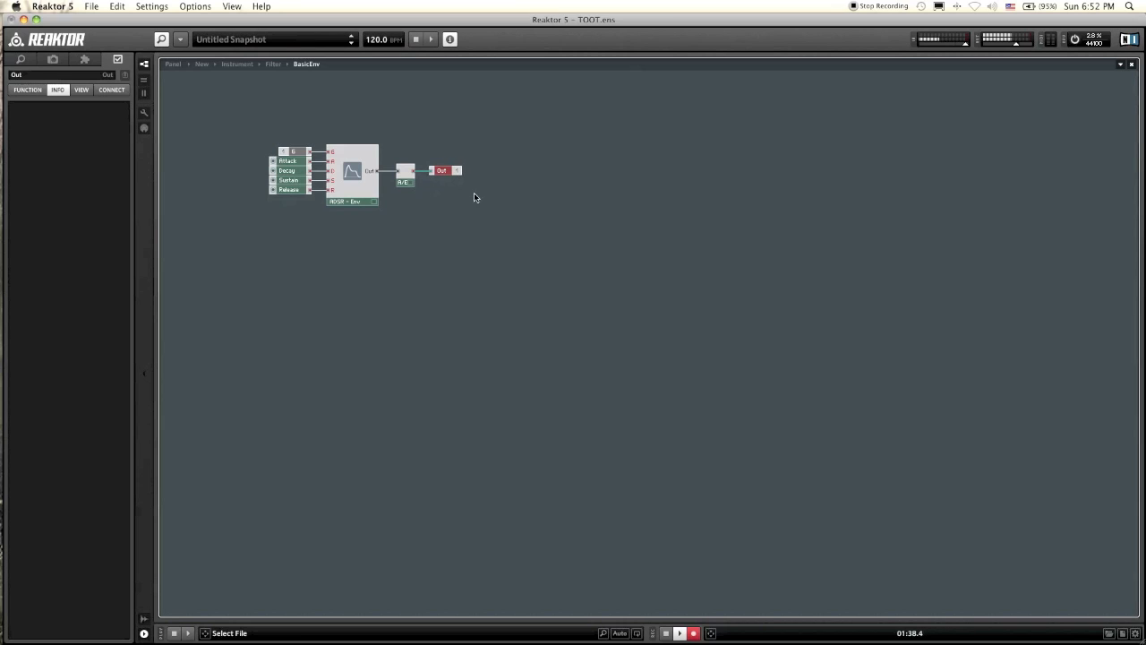
Step: Return to the Filter structure and shift BasicEnv and the Cutoff control to straighten their wires
{"action": "double_click", "coordinate": [438, 215]}
{"action": "left_click_drag", "start_coordinate": [317, 241], "coordinate": [320, 238]}
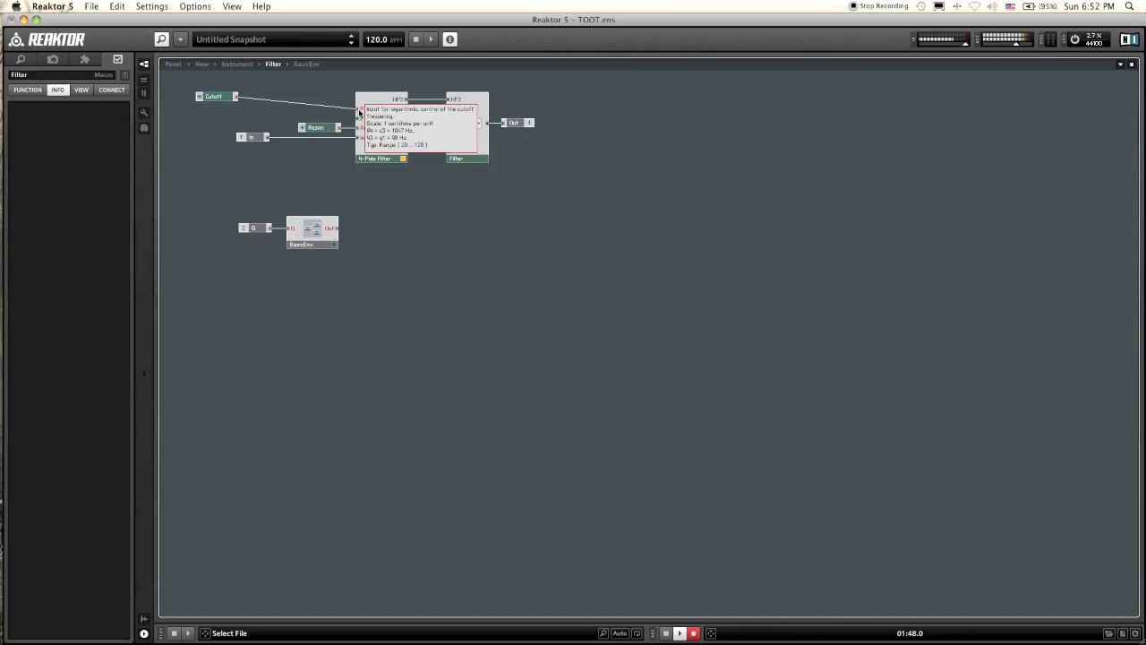
{"action": "left_click_drag", "start_coordinate": [217, 101], "coordinate": [215, 111]}
{"action": "left_click", "coordinate": [216, 126]}
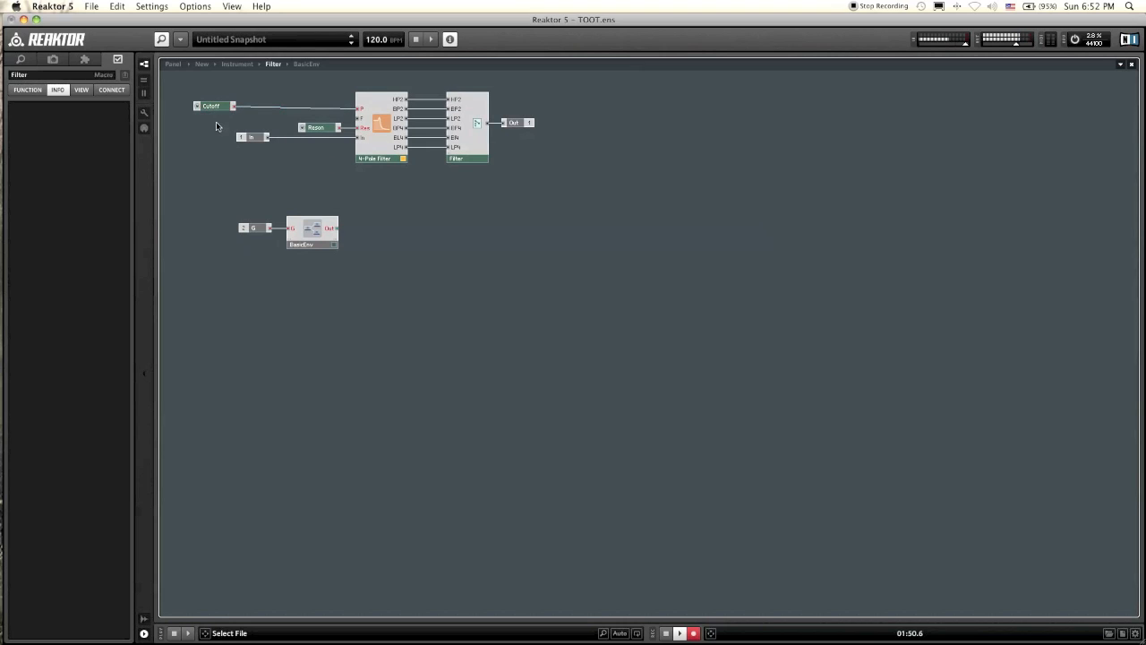
{"action": "left_click", "coordinate": [322, 233]}
{"action": "left_click", "coordinate": [392, 210]}
Step: Insert an Add module in the Filter structure and shift BasicEnv and its G terminal to make room beside it
{"action": "right_click", "coordinate": [376, 206]}
{"action": "mouse_move", "coordinate": [382, 213]}
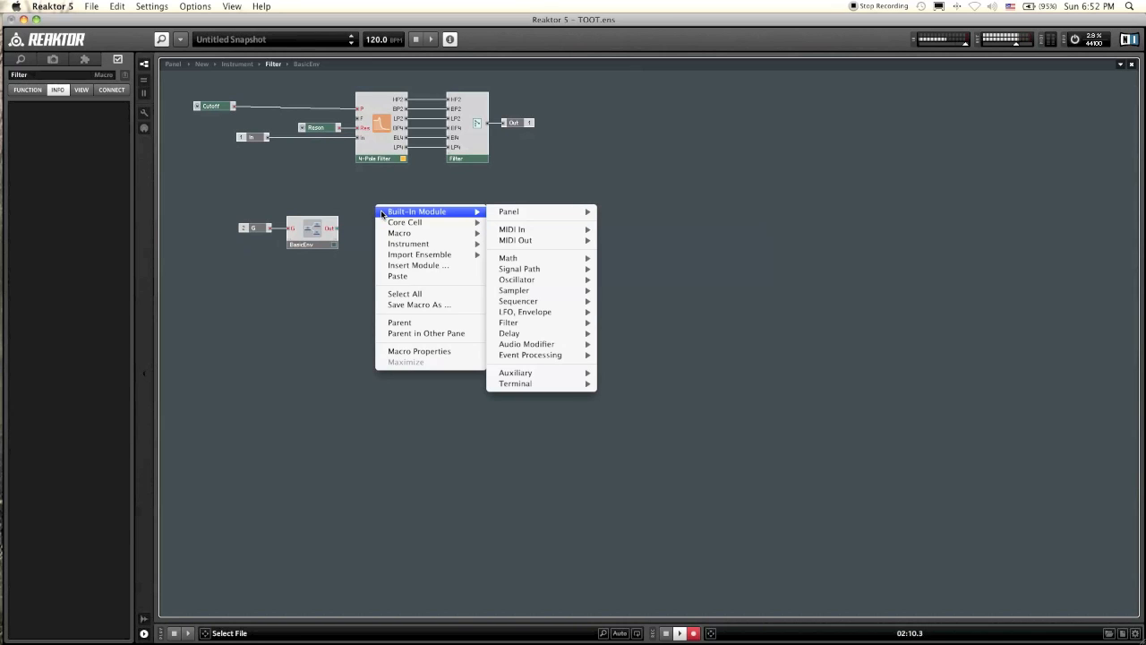
{"action": "mouse_move", "coordinate": [541, 259]}
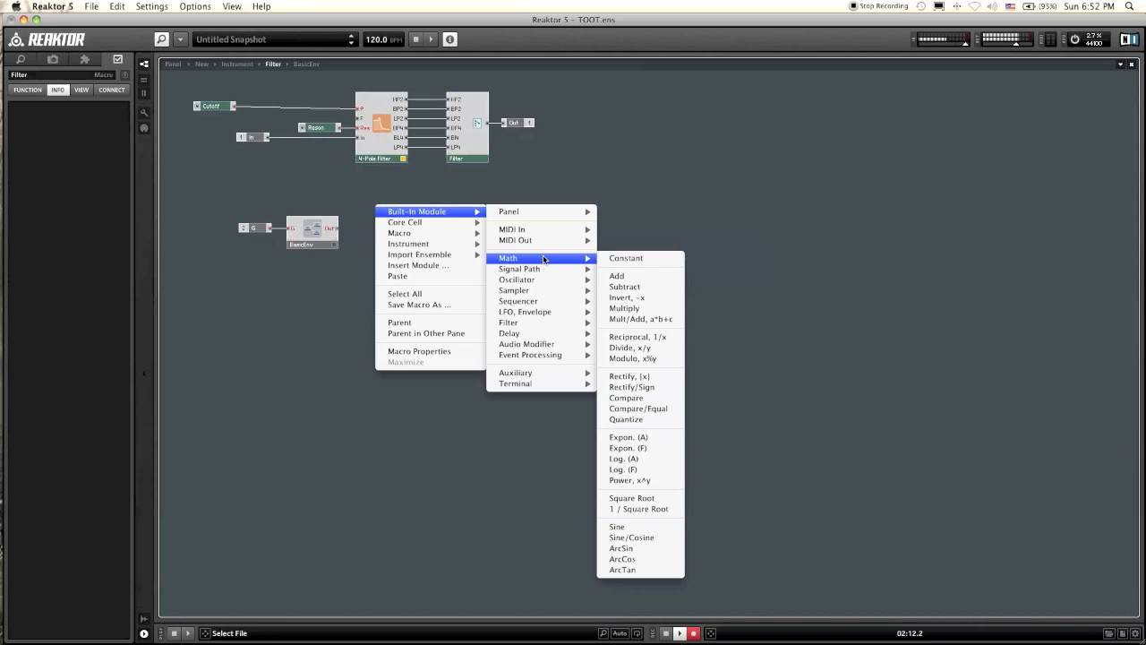
{"action": "left_click", "coordinate": [625, 275]}
{"action": "left_click_drag", "start_coordinate": [335, 198], "coordinate": [248, 248]}
{"action": "left_click_drag", "start_coordinate": [312, 235], "coordinate": [266, 232]}
{"action": "left_click", "coordinate": [362, 237]}
{"action": "left_click_drag", "start_coordinate": [384, 216], "coordinate": [328, 204]}
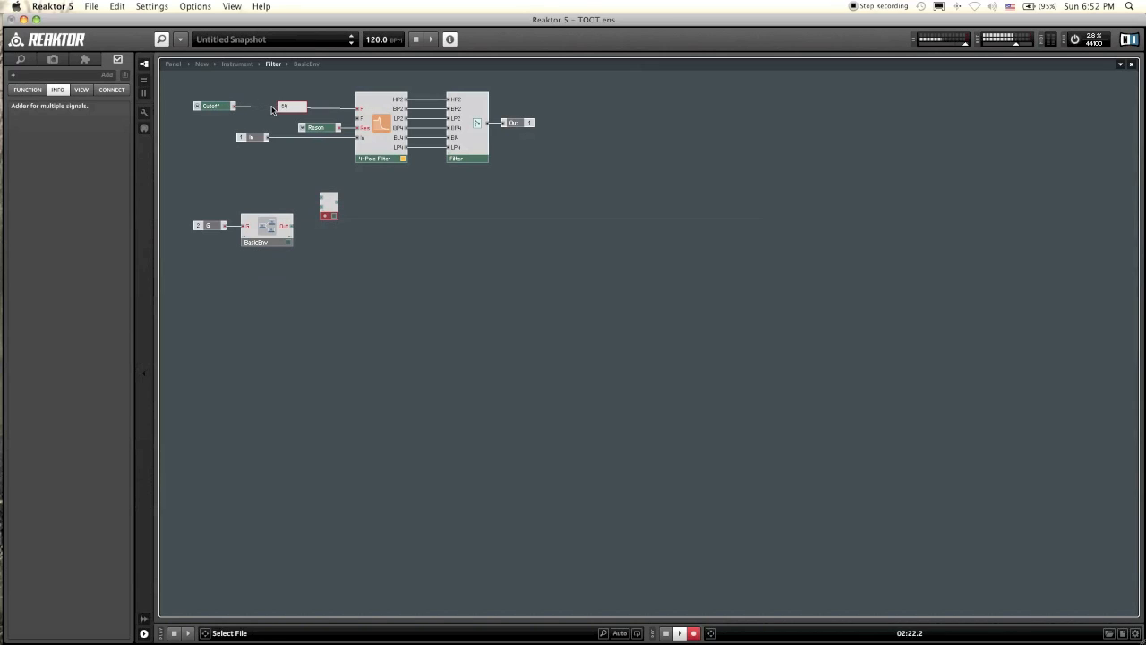
Step: Connect Cutoff and the BasicEnv output to the Add module and route its output to the 4-Pole Filter's P input
{"action": "left_click", "coordinate": [253, 93]}
{"action": "left_click_drag", "start_coordinate": [230, 106], "coordinate": [359, 108]}
{"action": "left_click_drag", "start_coordinate": [332, 213], "coordinate": [330, 192]}
{"action": "left_click", "coordinate": [328, 219]}
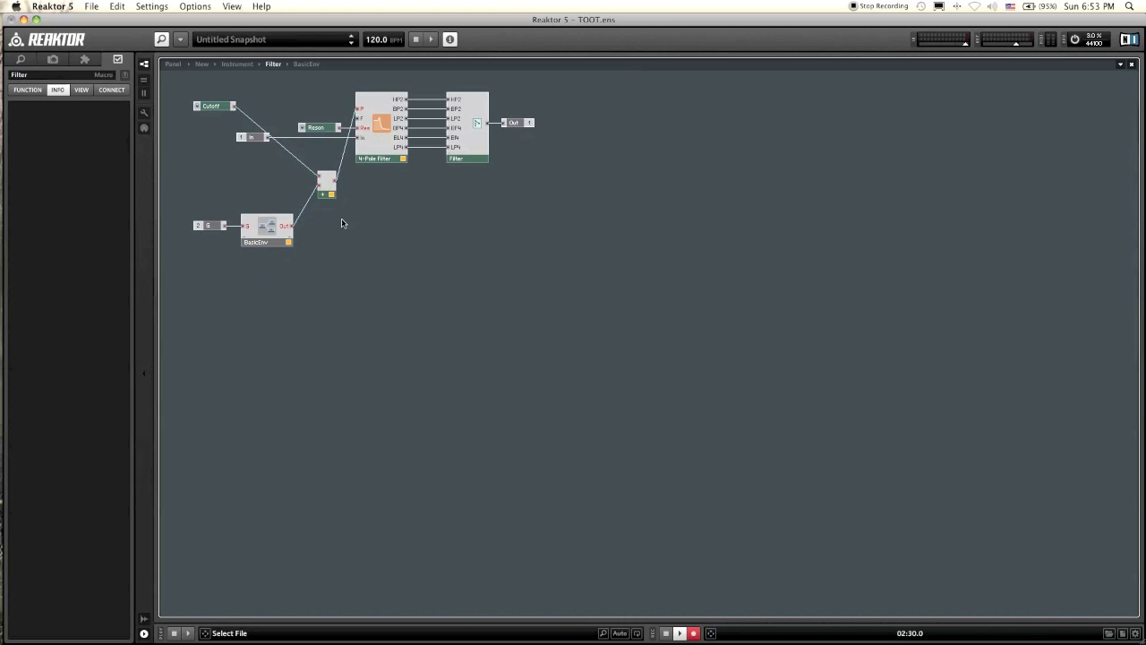
Step: On the unlocked instrument panel, move the filter's BasicEnv knobs below the overlapping Cutoff and Reson knobs, and lock the panel again
{"action": "left_click", "coordinate": [173, 65]}
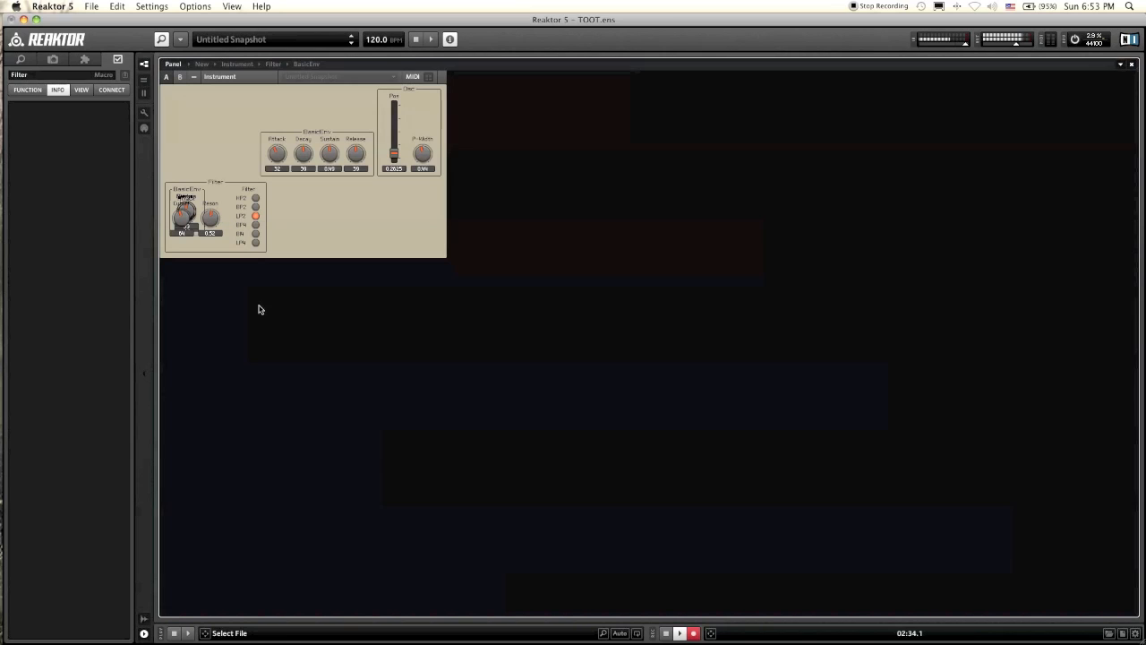
{"action": "left_click", "coordinate": [144, 112]}
{"action": "left_click_drag", "start_coordinate": [180, 206], "coordinate": [293, 312]}
{"action": "mouse_move", "coordinate": [219, 321]}
{"action": "left_mouse_down"}
{"action": "mouse_move", "coordinate": [272, 321]}
{"action": "mouse_move", "coordinate": [213, 318]}
{"action": "left_mouse_up"}
{"action": "left_click", "coordinate": [144, 116]}
Step: Reopen the Filter structure and examine the ADSR envelope and its gate input inside BasicEnv
{"action": "double_click", "coordinate": [176, 295]}
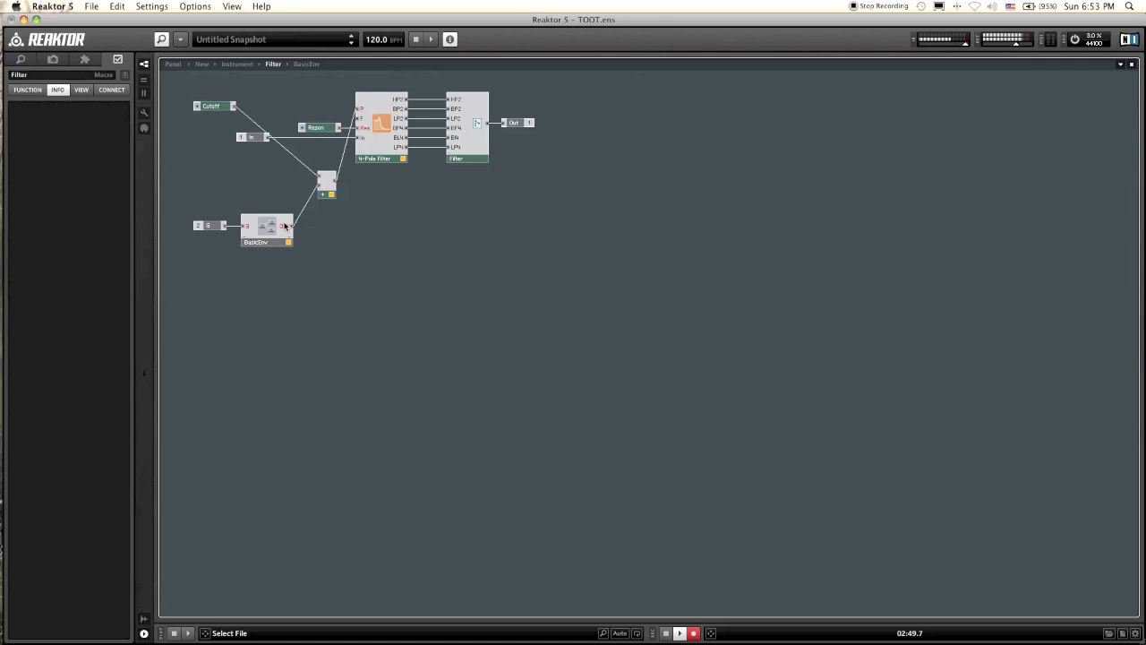
{"action": "double_click", "coordinate": [268, 233]}
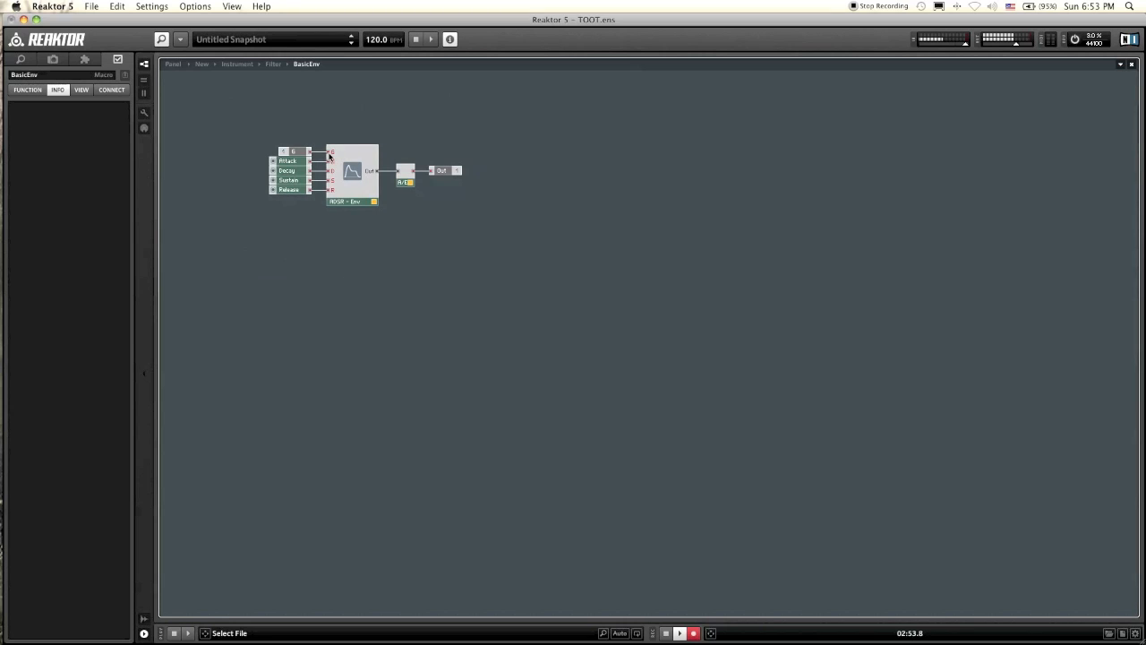
{"action": "mouse_move", "coordinate": [328, 157]}
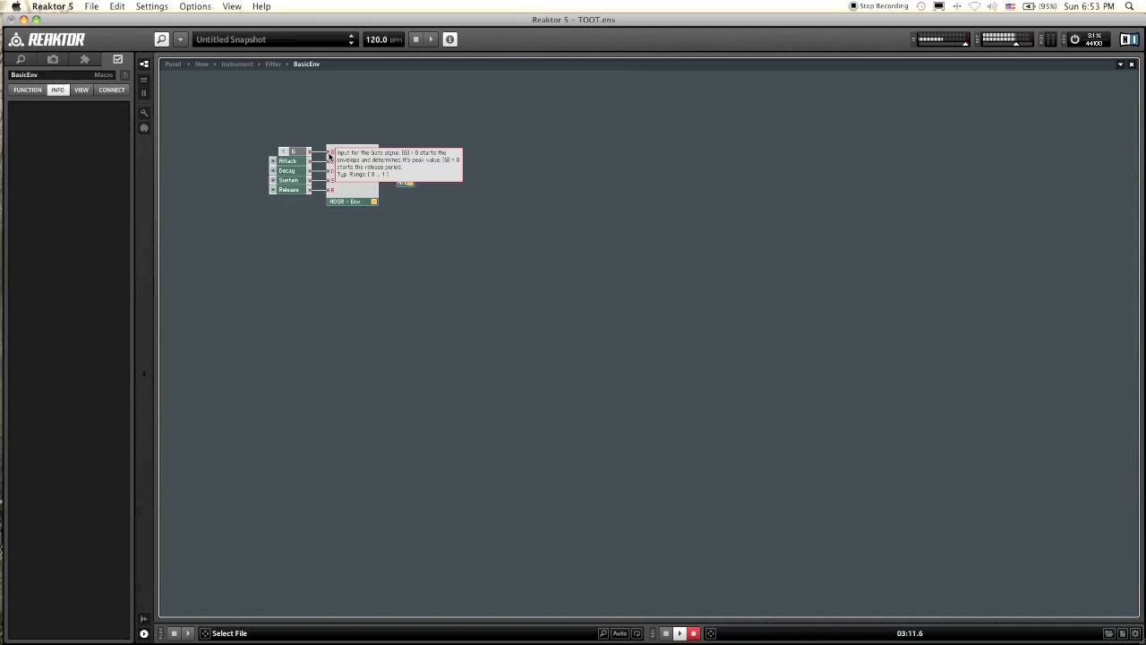
{"action": "double_click", "coordinate": [366, 310]}
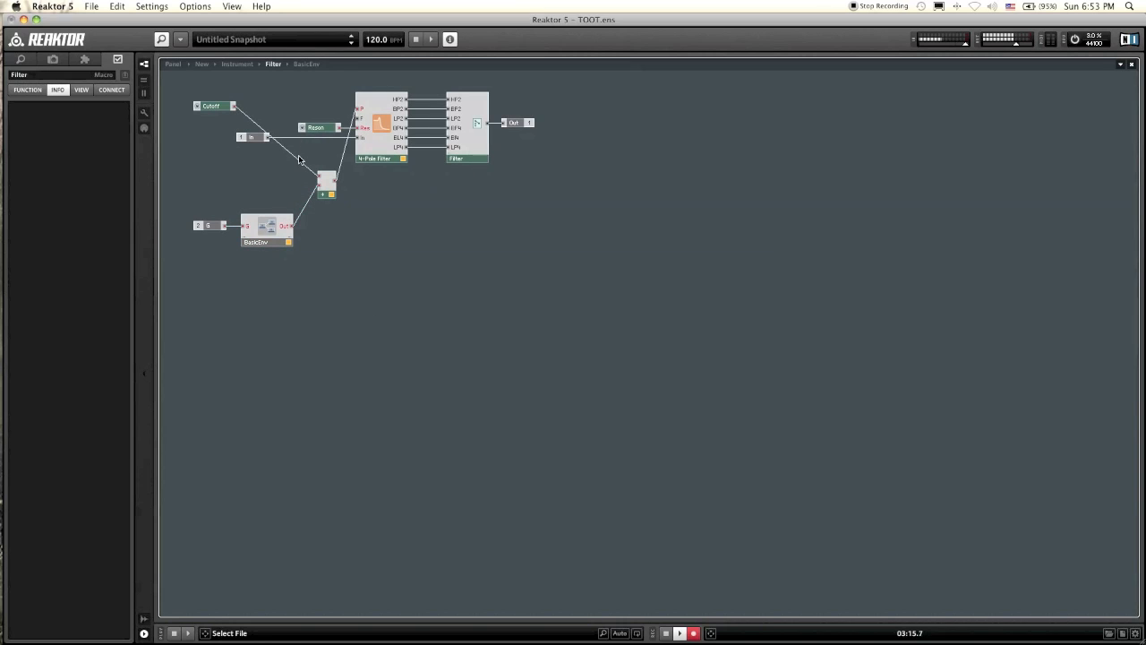
Step: Move the Cutoff control down toward the Add module and insert a Multiply module below it
{"action": "left_click_drag", "start_coordinate": [207, 109], "coordinate": [208, 170]}
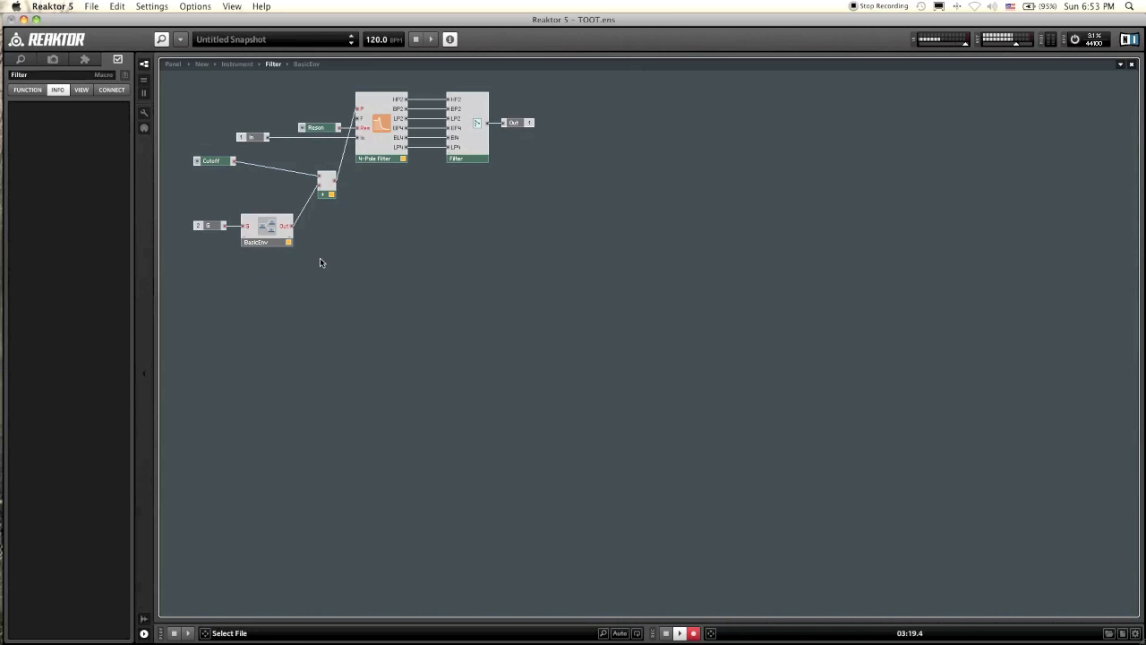
{"action": "right_click", "coordinate": [296, 304]}
{"action": "mouse_move", "coordinate": [339, 306]}
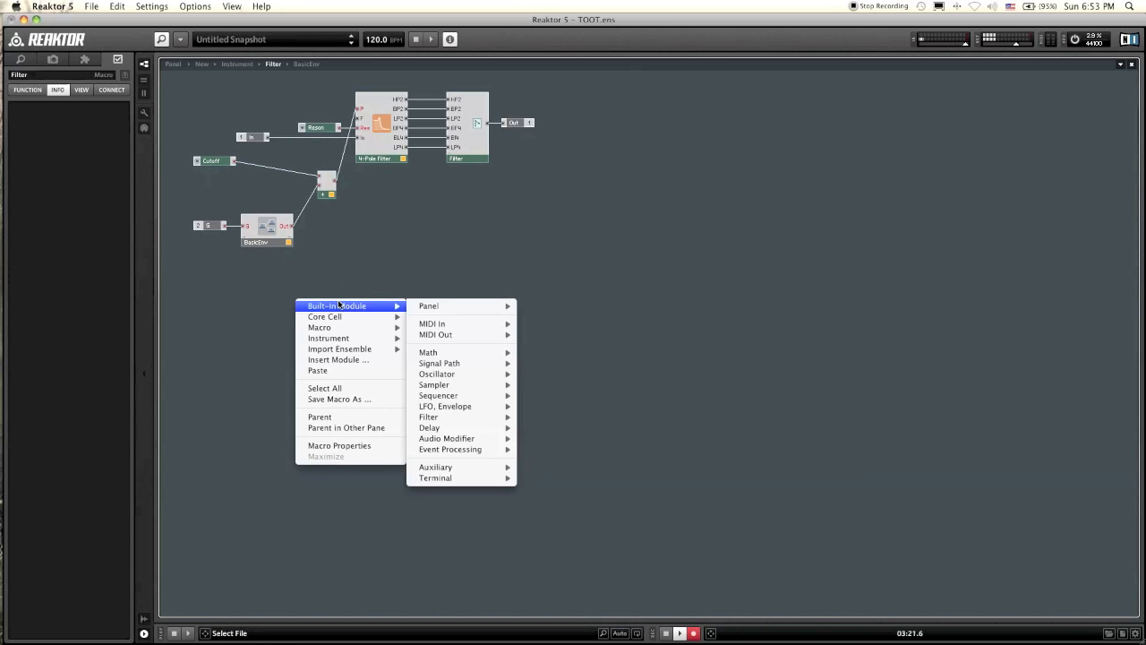
{"action": "mouse_move", "coordinate": [459, 355]}
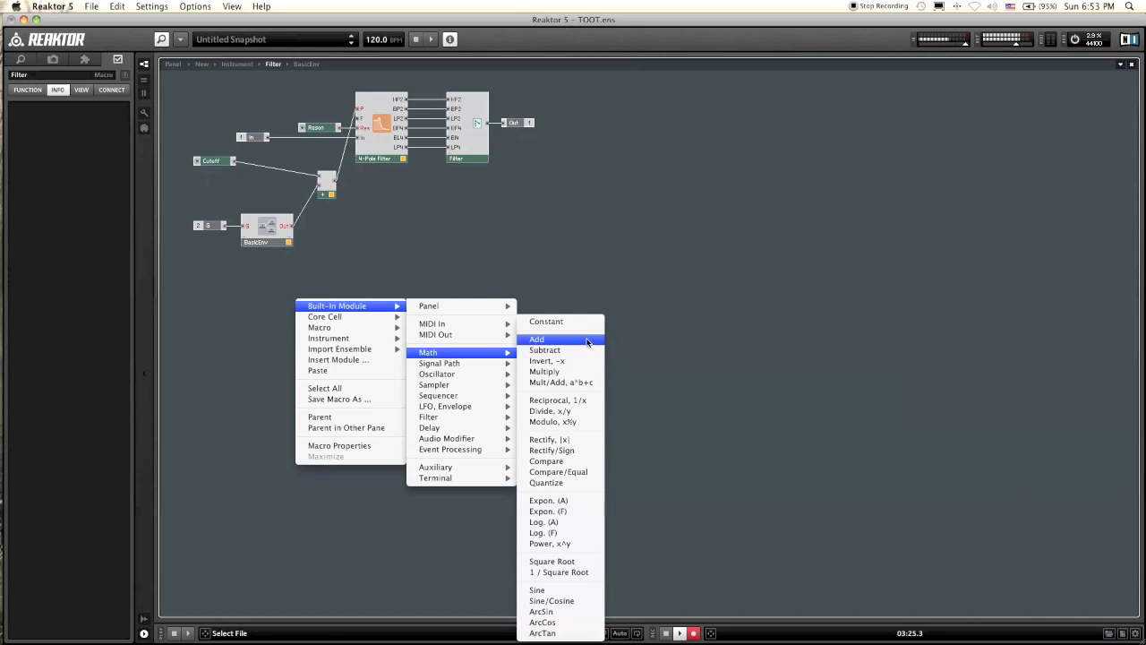
{"action": "left_click", "coordinate": [586, 371]}
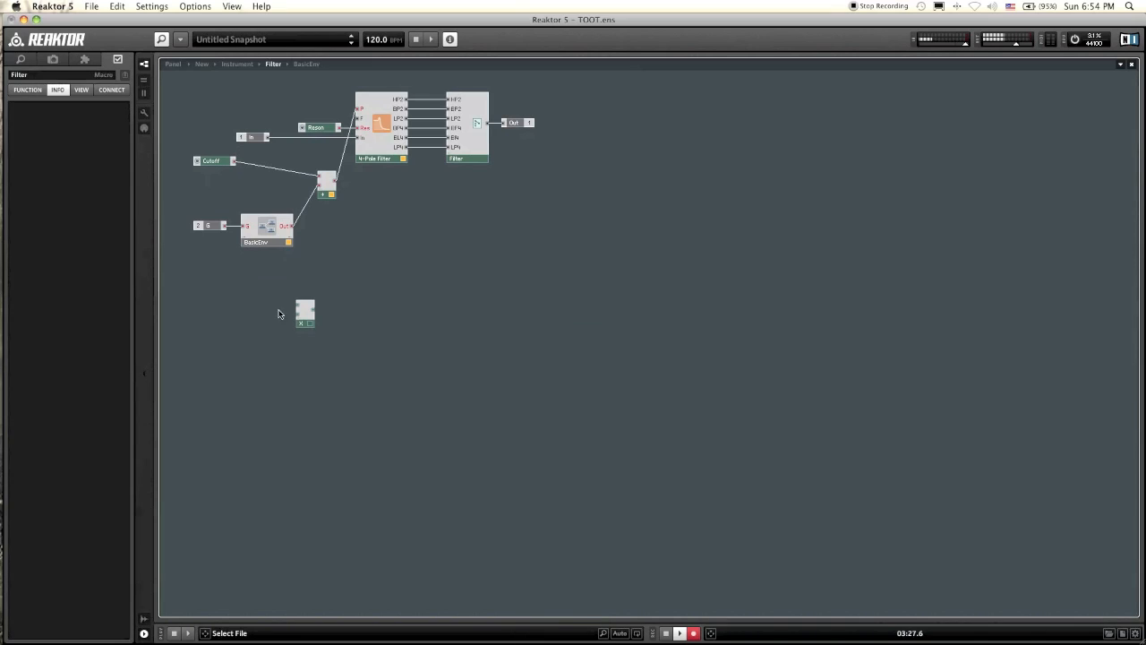
{"action": "left_click_drag", "start_coordinate": [311, 329], "coordinate": [359, 287]}
Step: Move BasicEnv and its G terminal aside and connect the envelope output to the Multiply module's first input
{"action": "left_click", "coordinate": [265, 235]}
{"action": "left_click_drag", "start_coordinate": [270, 230], "coordinate": [348, 275]}
{"action": "right_click", "coordinate": [346, 270]}
{"action": "left_click", "coordinate": [330, 270]}
{"action": "left_click", "coordinate": [306, 274]}
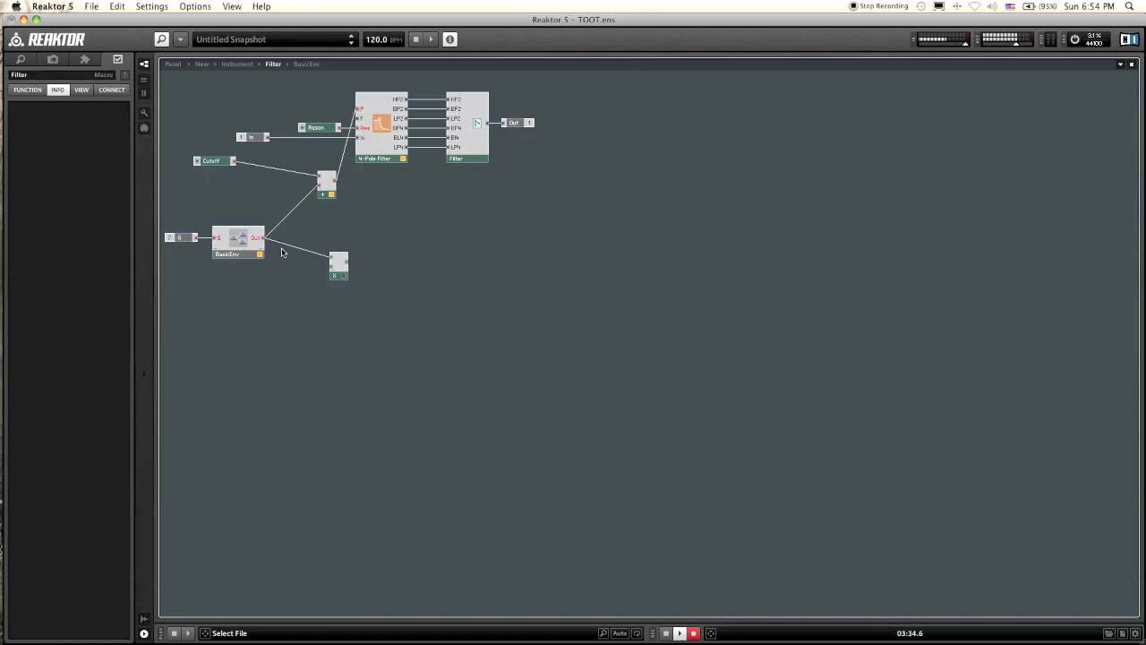
Step: Create a control on the Multiply module's second input and feed its output into the Add module in place of the direct envelope
{"action": "right_click", "coordinate": [330, 270]}
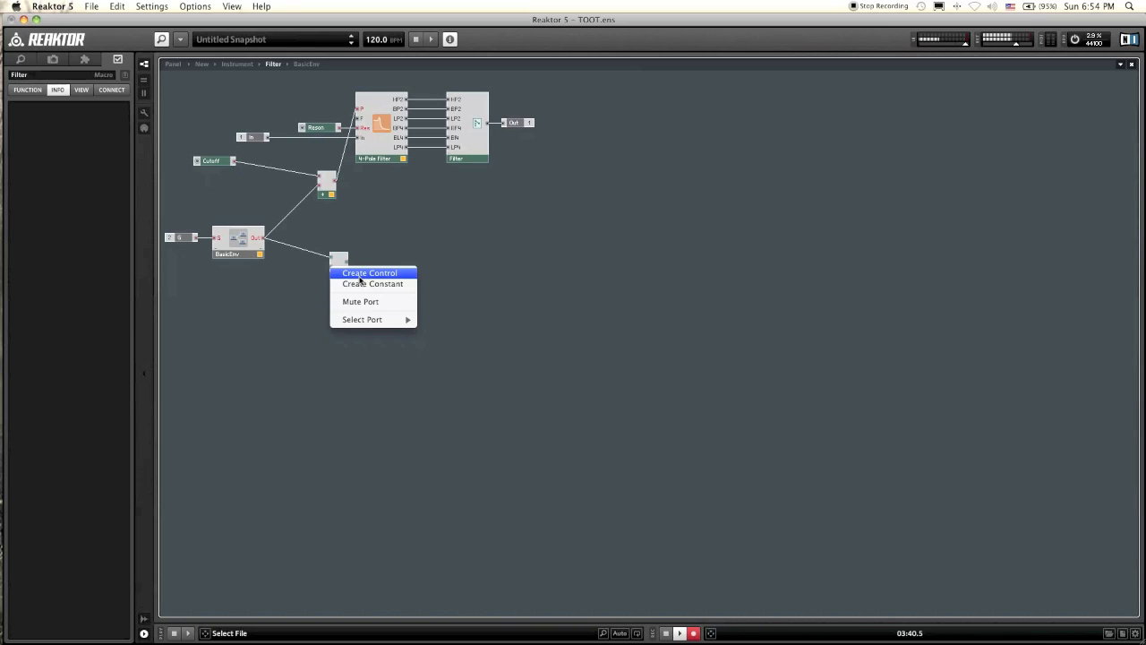
{"action": "left_click", "coordinate": [359, 276]}
{"action": "left_click_drag", "start_coordinate": [436, 198], "coordinate": [331, 190]}
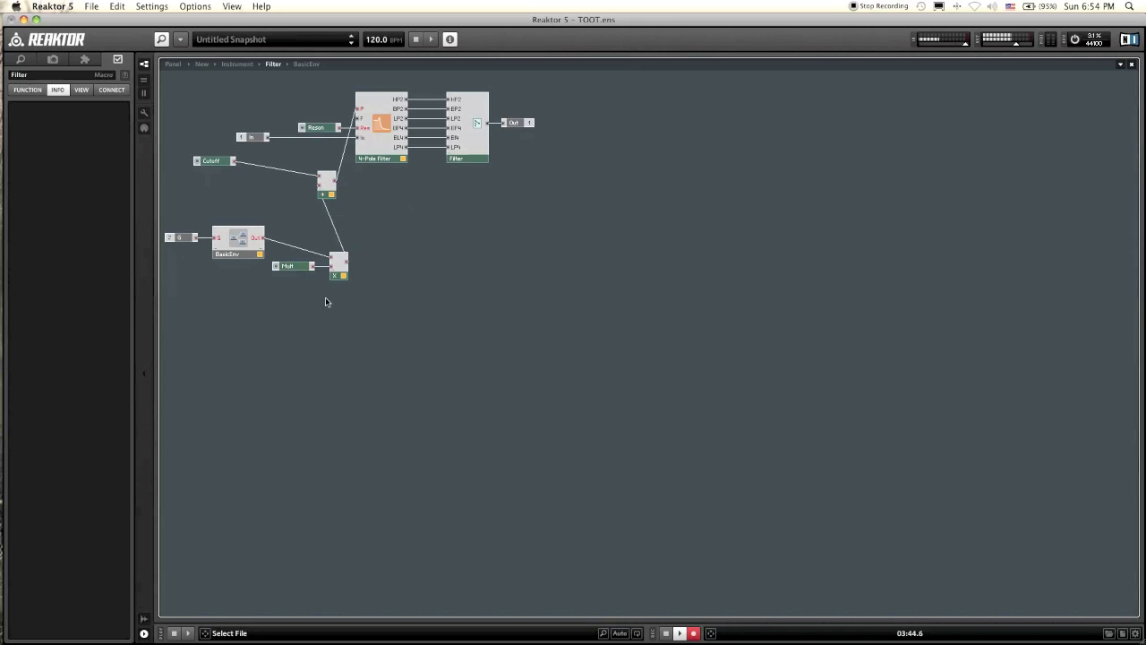
Step: Rename the Multiply module's control as Env Amt and set its maximum value to 77
{"action": "left_click", "coordinate": [34, 74]}
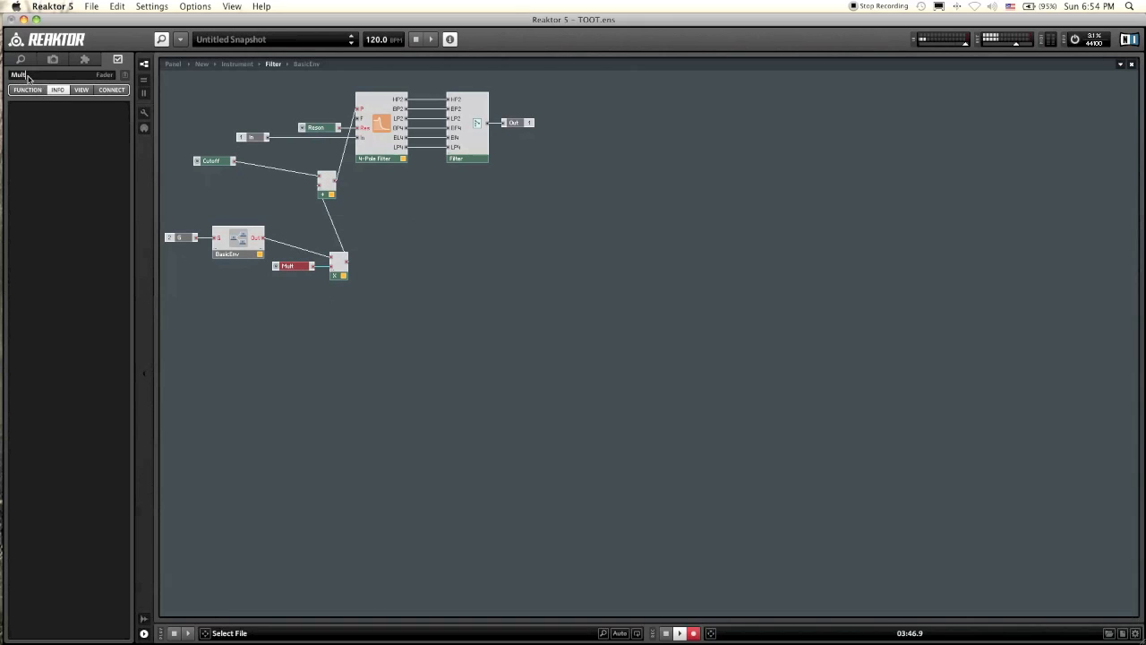
{"action": "type", "text": "Env Amt"}
{"action": "key", "text": "Return"}
{"action": "left_click", "coordinate": [261, 308]}
{"action": "left_click", "coordinate": [293, 268]}
{"action": "left_click", "coordinate": [24, 90]}
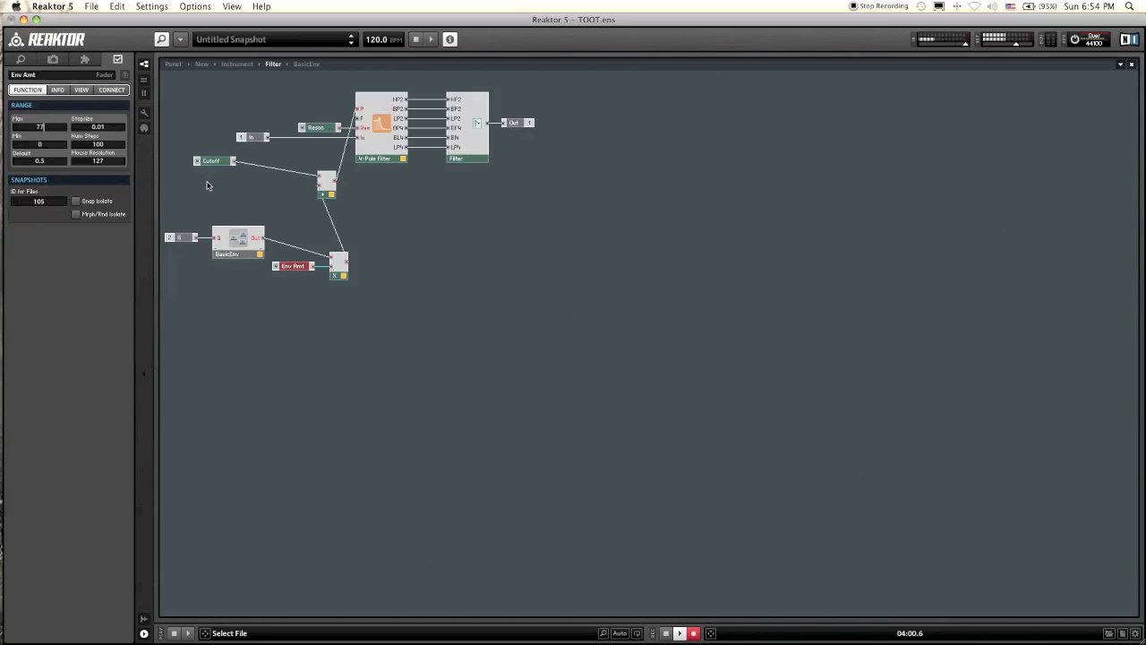
Step: On the instrument panel, reposition the Env Amt knob beside the Filter section's BasicEnv controls
{"action": "left_click", "coordinate": [173, 63]}
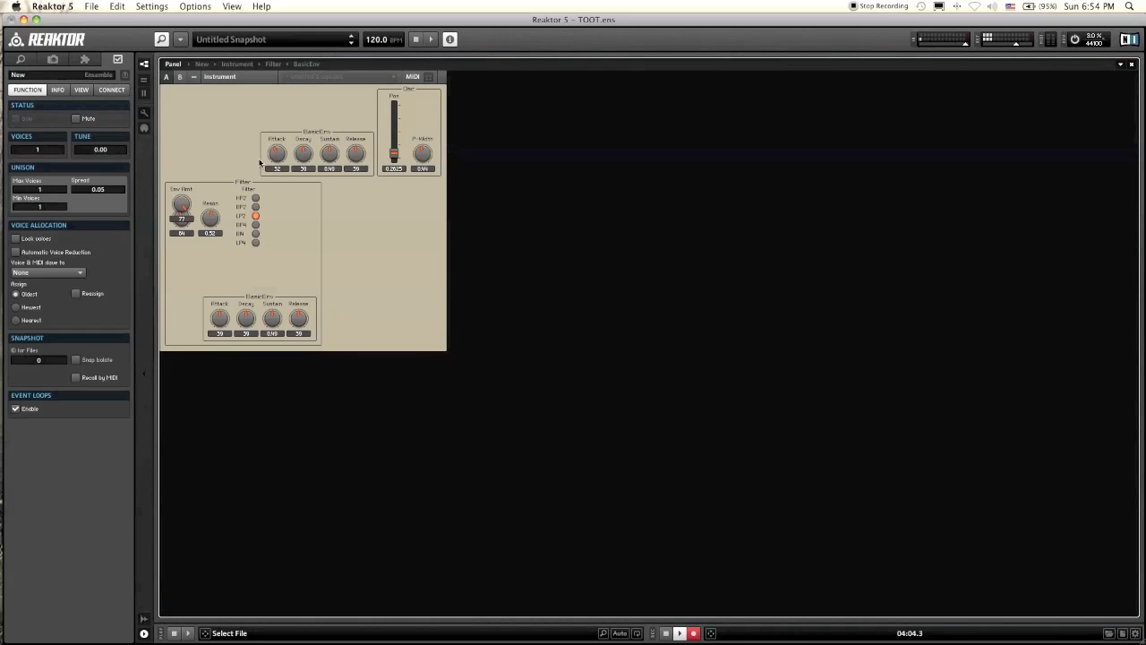
{"action": "left_click", "coordinate": [145, 117]}
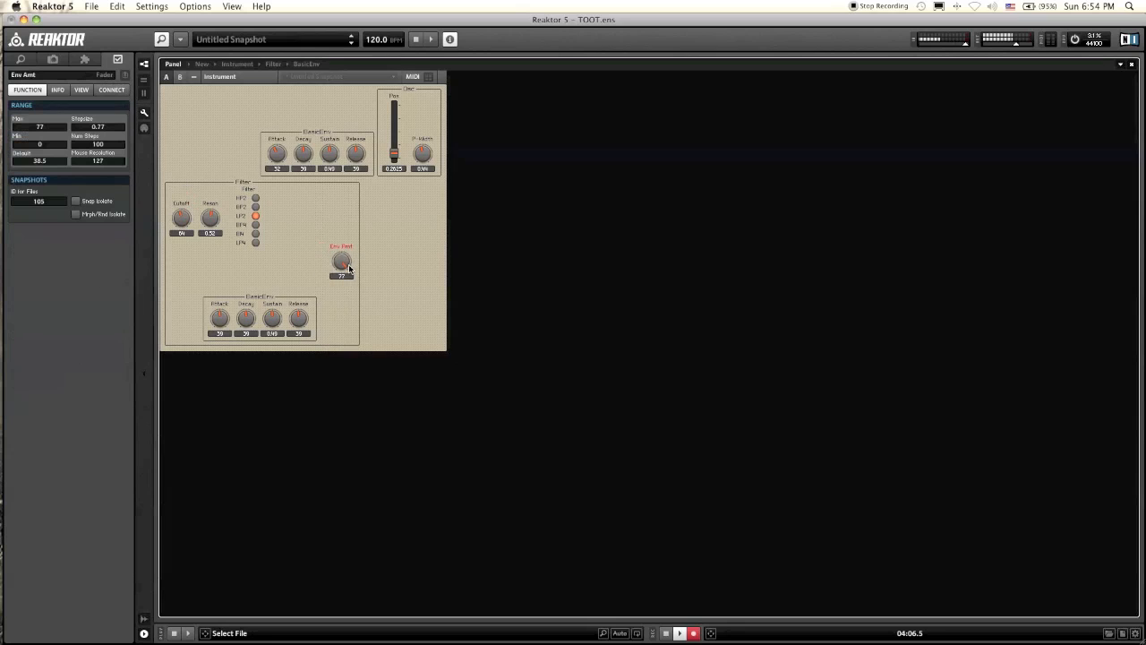
{"action": "left_click", "coordinate": [218, 203]}
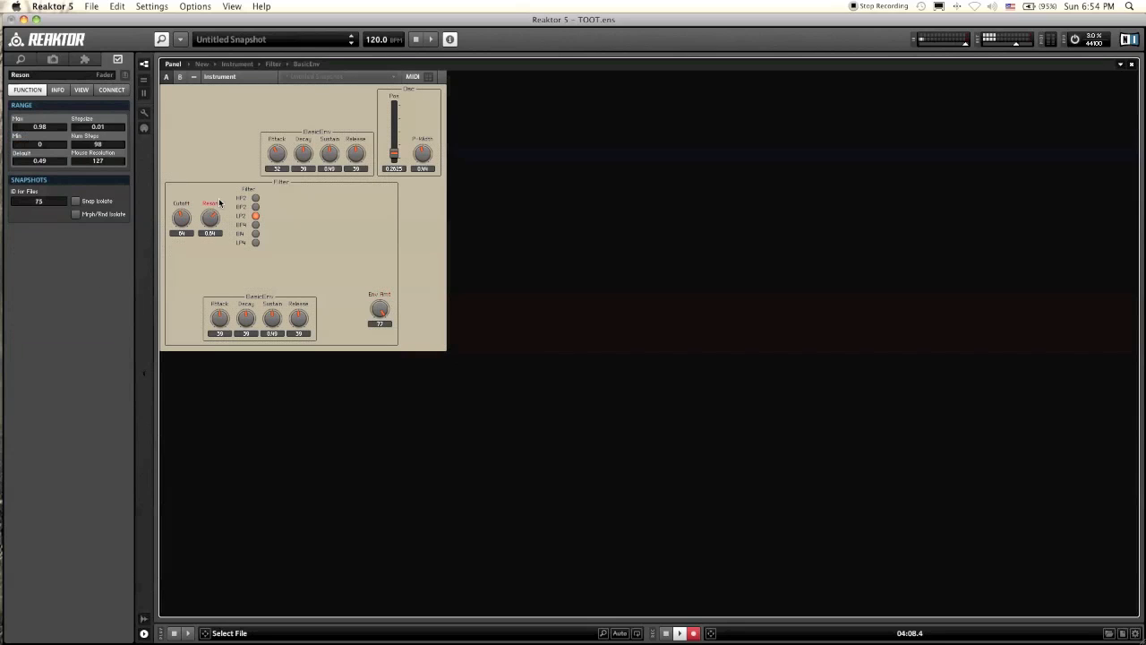
Step: Set the filter envelope's attack to 0 and its sustain to 0.33, and rename that envelope macro FilterEnv
{"action": "left_click_drag", "start_coordinate": [224, 323], "coordinate": [224, 361]}
{"action": "left_click_drag", "start_coordinate": [271, 321], "coordinate": [247, 319]}
{"action": "left_click", "coordinate": [269, 299]}
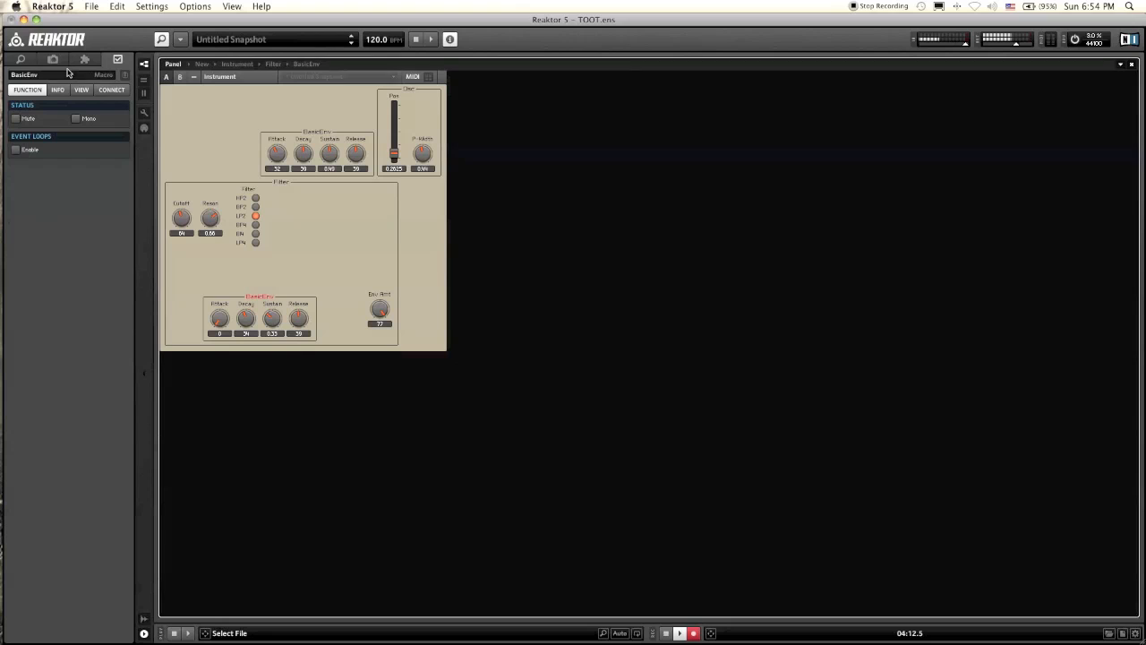
{"action": "double_click", "coordinate": [17, 77]}
{"action": "type", "text": "FilterEnv"}
{"action": "key", "text": "Return"}
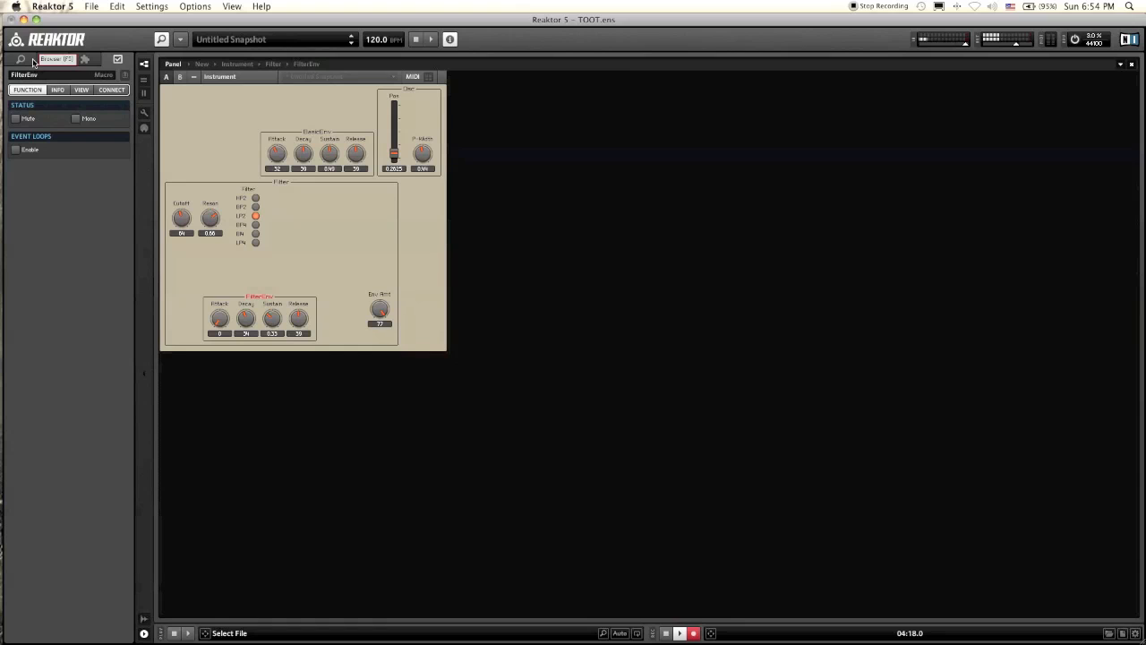
Step: Try Env Amt at 0 and back at 77, with slight adjustments to Cutoff and FilterEnv's decay
{"action": "left_click_drag", "start_coordinate": [380, 309], "coordinate": [442, 496]}
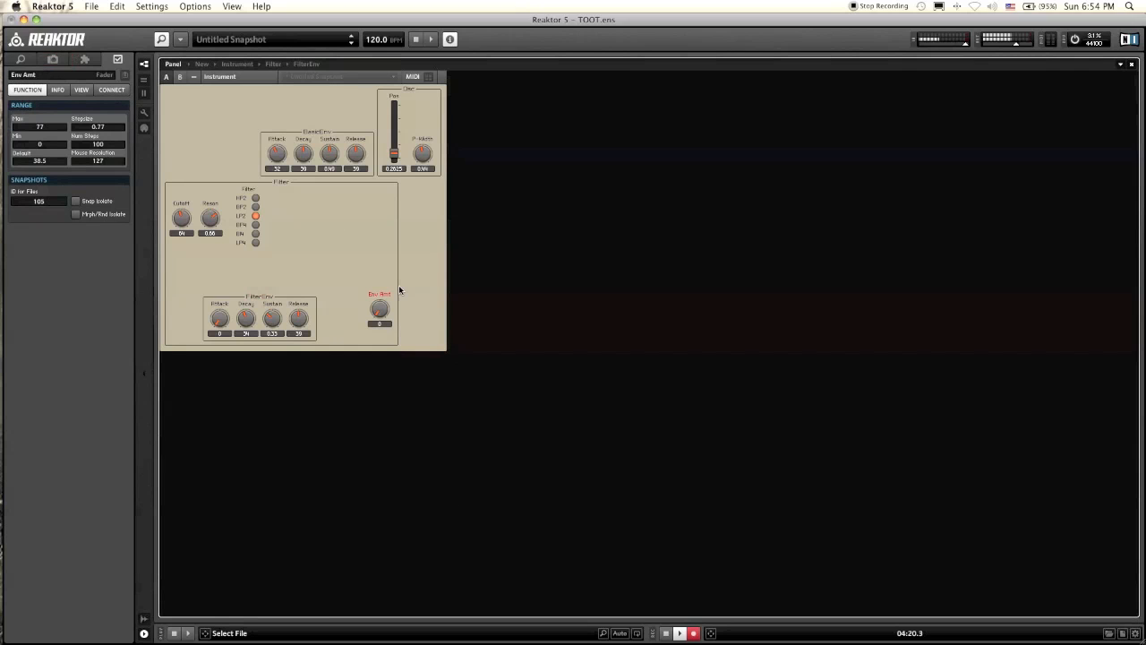
{"action": "left_click_drag", "start_coordinate": [384, 301], "coordinate": [378, 284]}
{"action": "left_click_drag", "start_coordinate": [179, 218], "coordinate": [184, 221]}
{"action": "left_click_drag", "start_coordinate": [247, 320], "coordinate": [252, 304]}
Step: In the instrument structure, connect the Gate module's output to the Filter macro's G input
{"action": "double_click", "coordinate": [281, 256]}
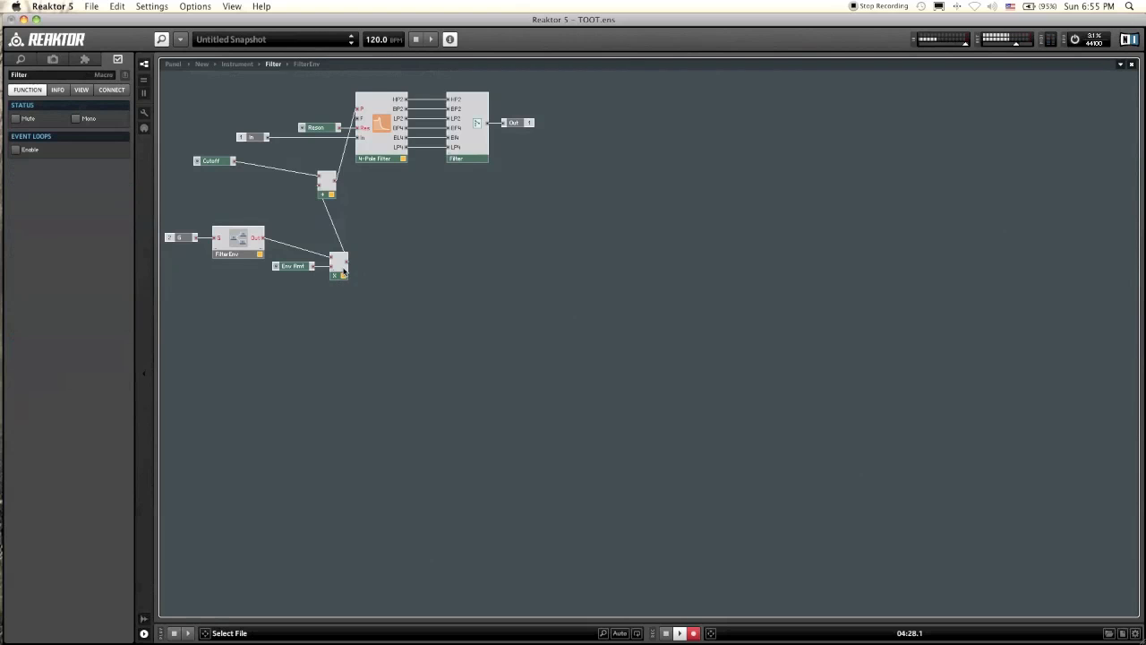
{"action": "mouse_move", "coordinate": [305, 252]}
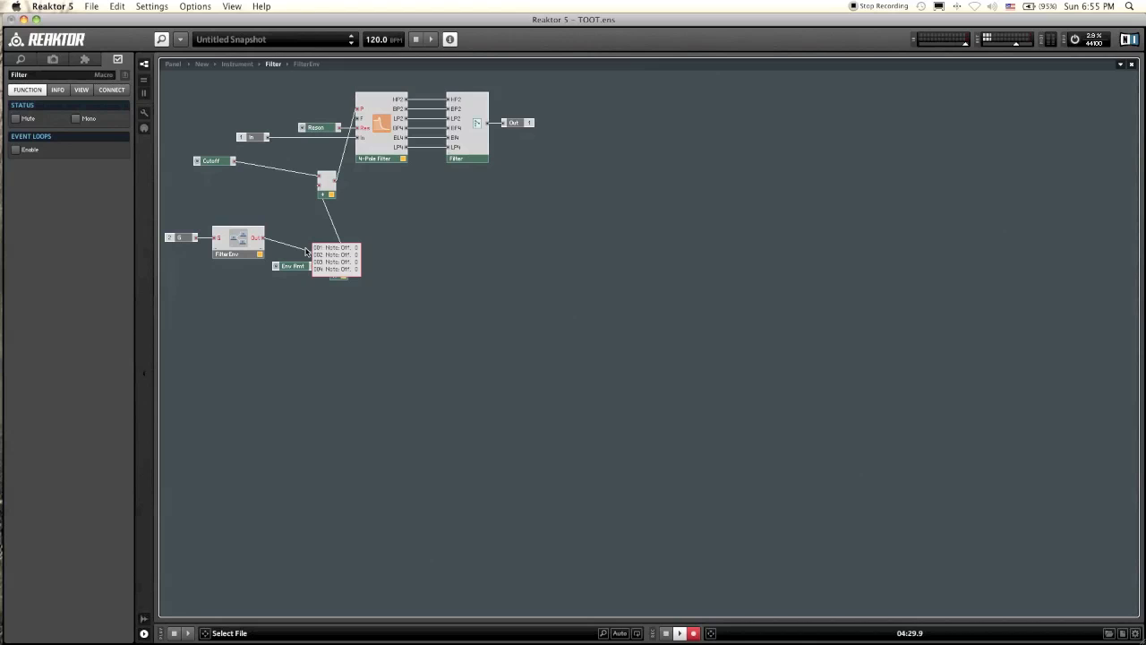
{"action": "double_click", "coordinate": [249, 264]}
{"action": "left_click", "coordinate": [446, 296]}
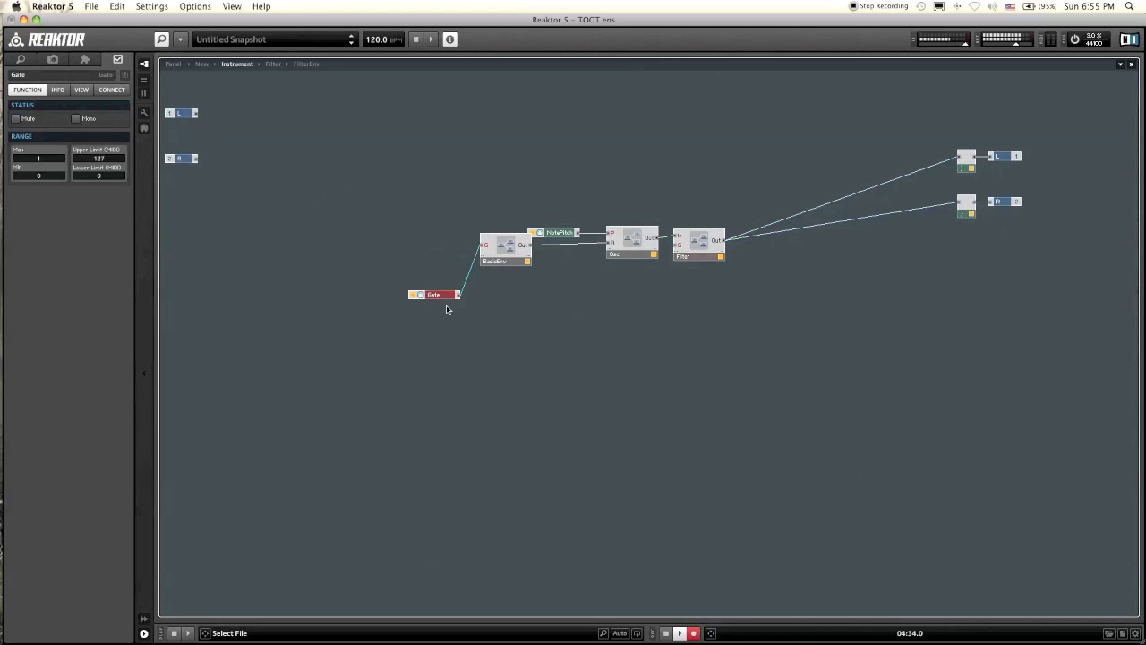
{"action": "left_click", "coordinate": [447, 309]}
{"action": "left_click_drag", "start_coordinate": [457, 294], "coordinate": [677, 246]}
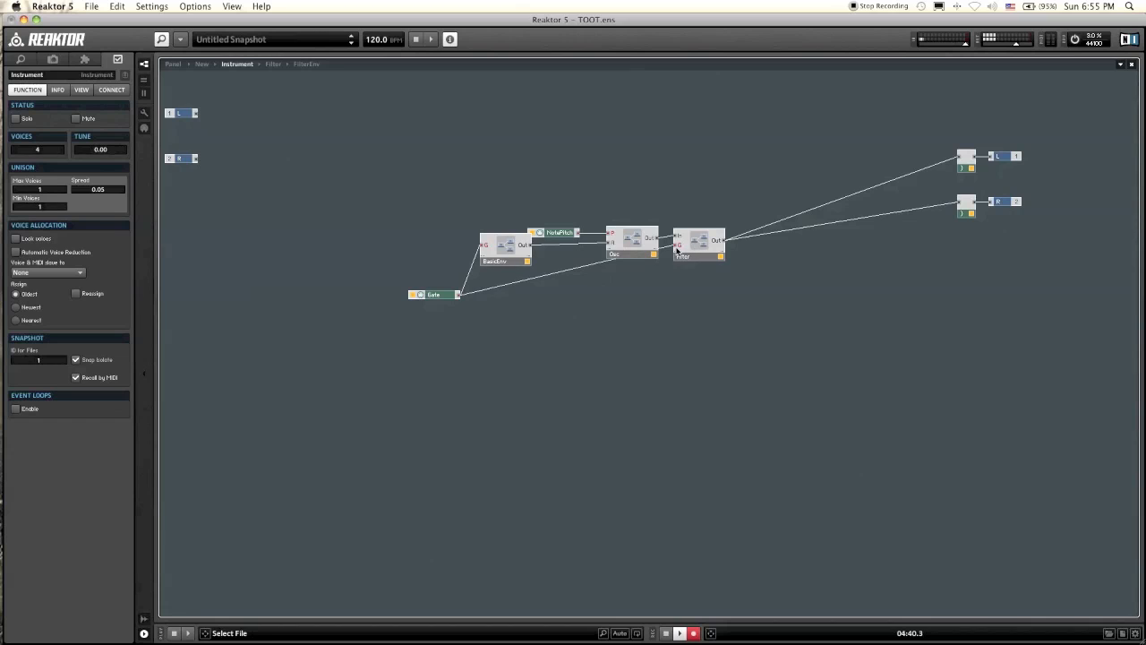
Step: On the panel, set FilterEnv's decay to 27 and sustain to 0, and set the filter Cutoff to 60
{"action": "double_click", "coordinate": [702, 243]}
{"action": "left_click", "coordinate": [174, 65]}
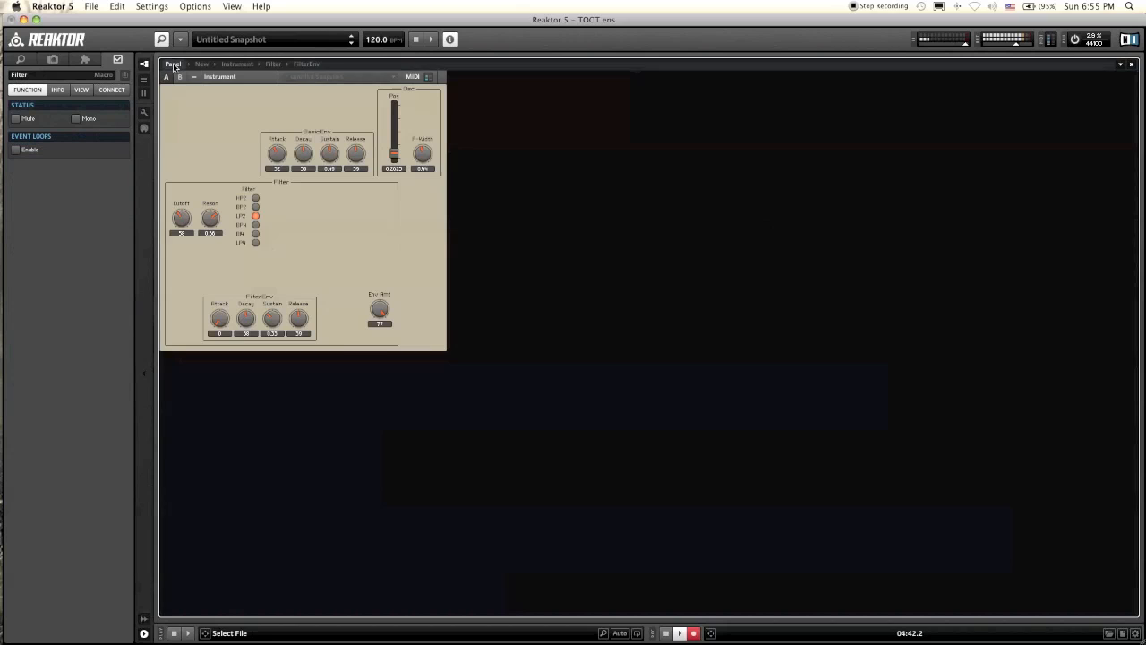
{"action": "left_click_drag", "start_coordinate": [250, 315], "coordinate": [283, 348]}
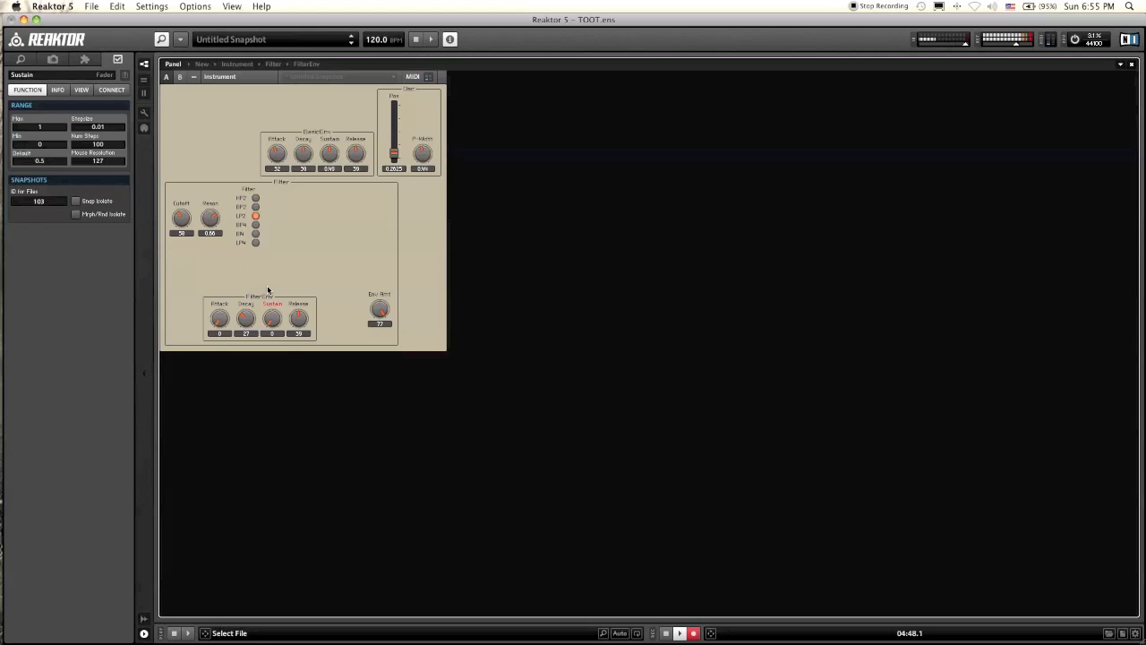
{"action": "left_click", "coordinate": [346, 249]}
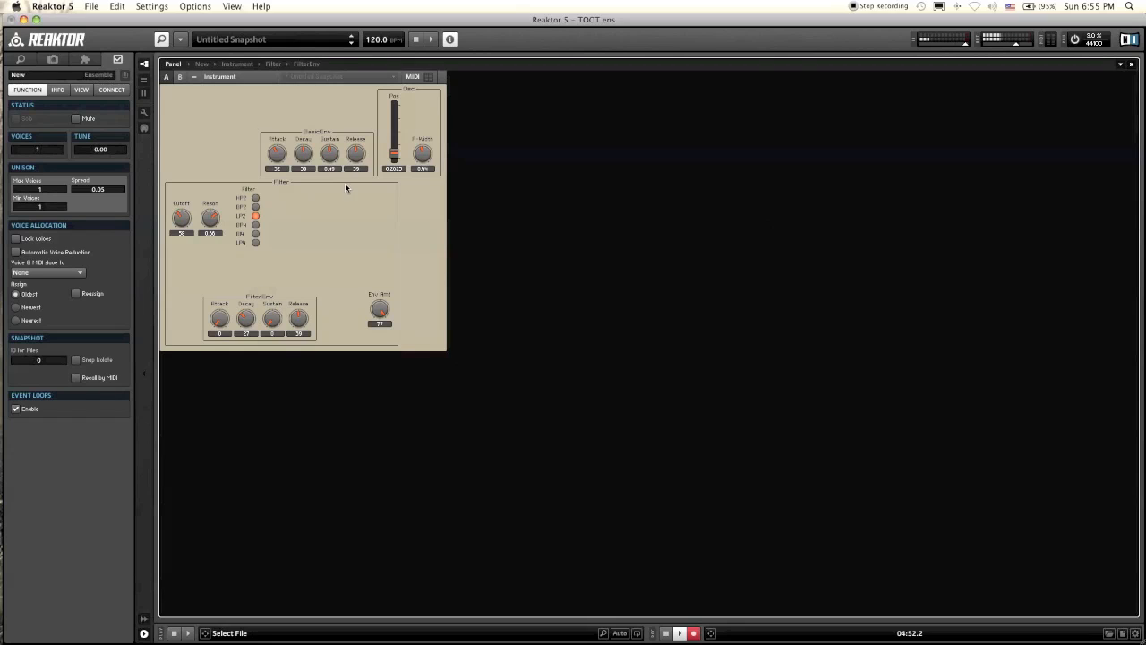
{"action": "left_click_drag", "start_coordinate": [181, 218], "coordinate": [181, 219]}
{"action": "left_click", "coordinate": [439, 329]}
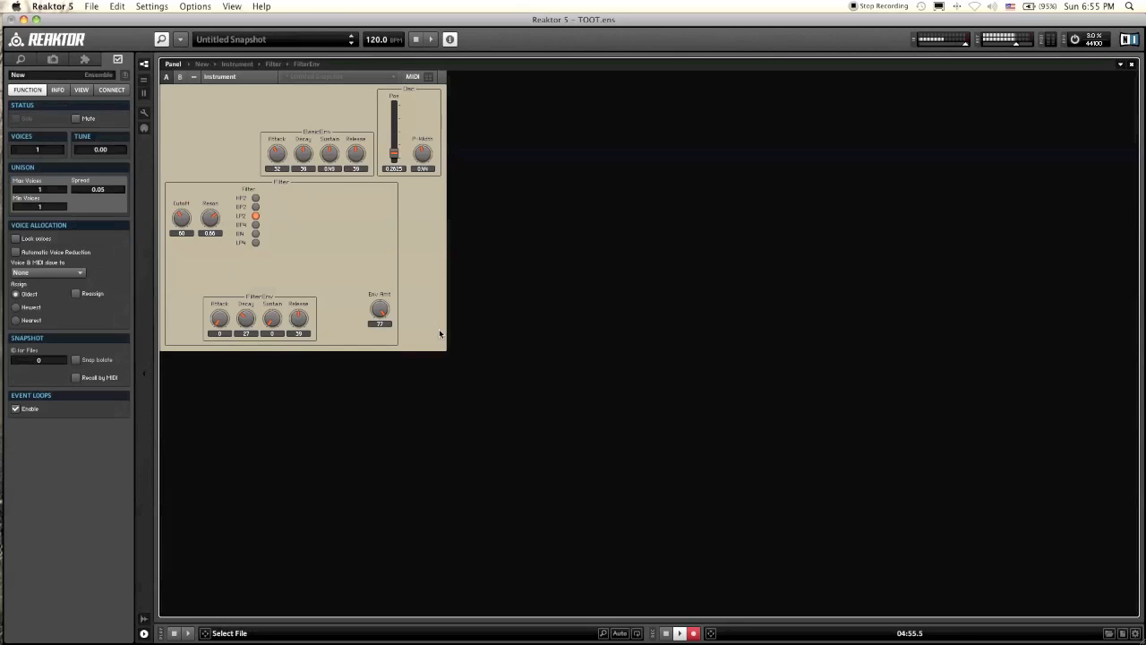
Step: Set the Env Amt control's minimum to -77, and turn the knob down to -77 and back up to 77
{"action": "left_click", "coordinate": [381, 311]}
{"action": "left_click", "coordinate": [42, 144]}
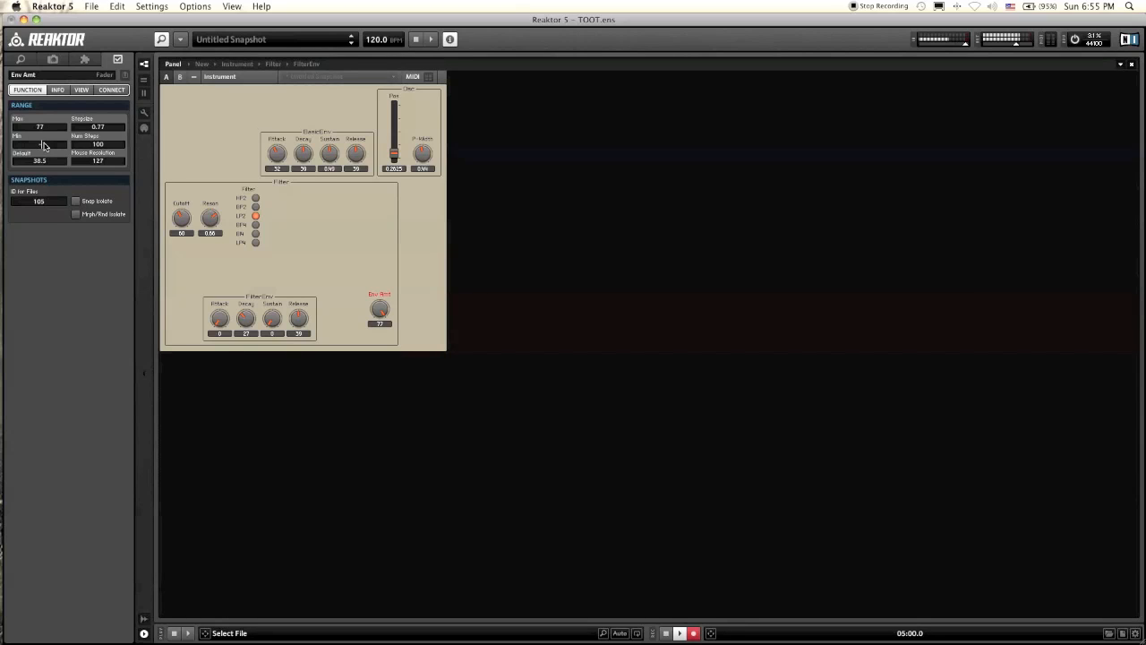
{"action": "type", "text": "-77"}
{"action": "key", "text": "Return"}
{"action": "left_click_drag", "start_coordinate": [374, 300], "coordinate": [379, 404]}
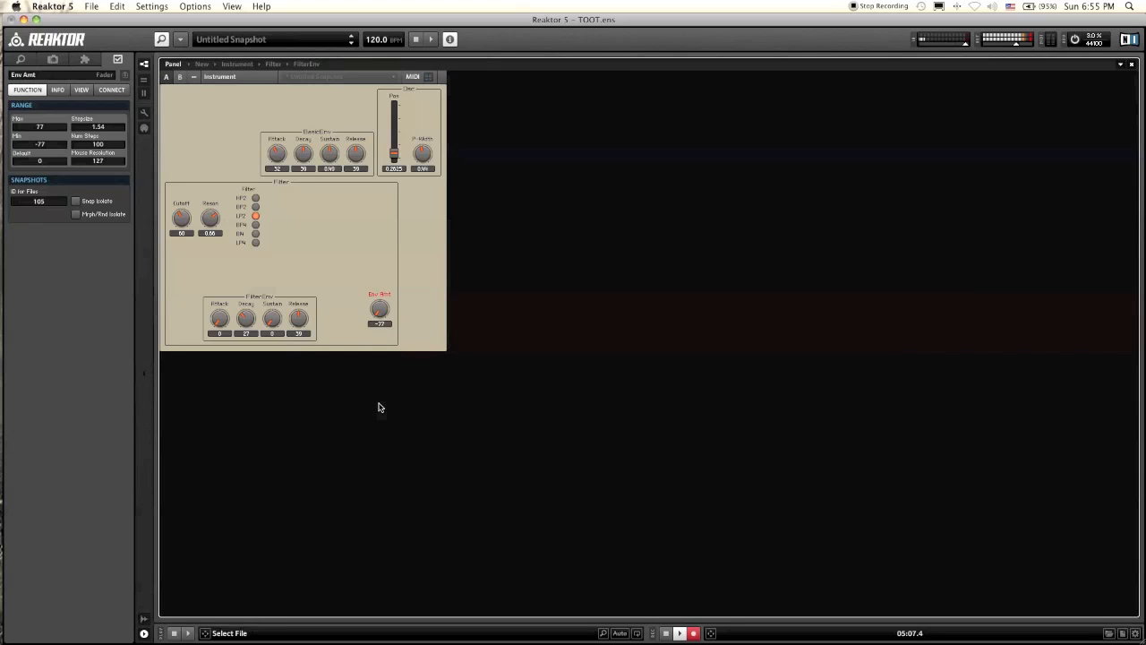
{"action": "left_click", "coordinate": [348, 240]}
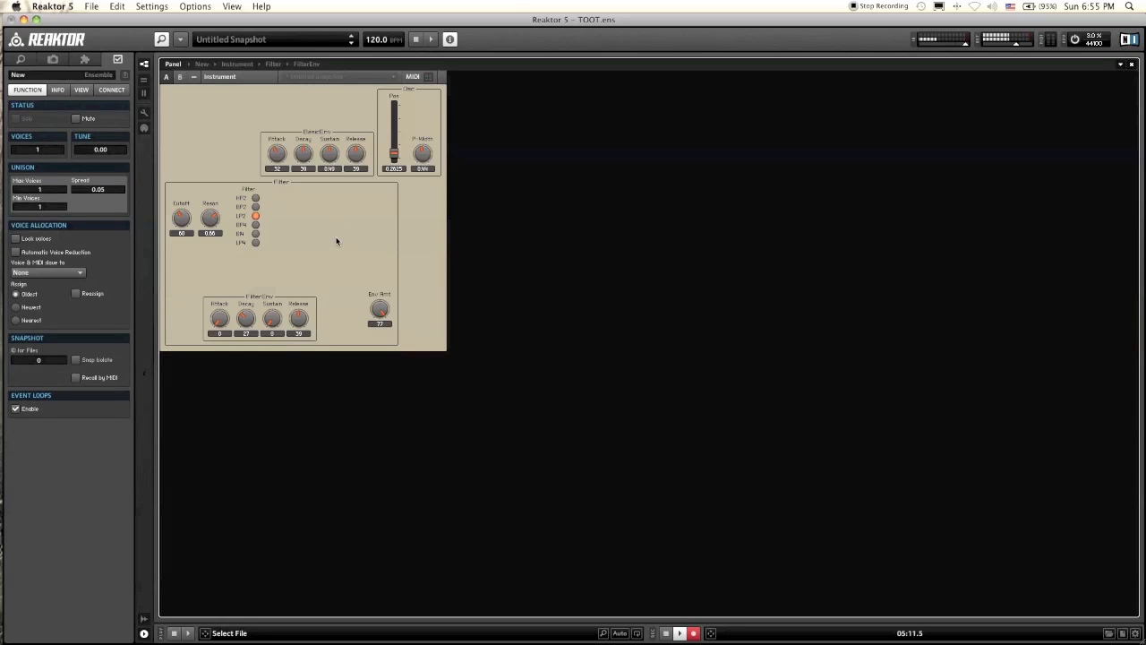
Step: In the Filter structure, move the Env Amt control and Multiply module up in line with FilterEnv
{"action": "double_click", "coordinate": [336, 241]}
{"action": "left_click_drag", "start_coordinate": [424, 325], "coordinate": [284, 232]}
{"action": "left_click", "coordinate": [360, 255]}
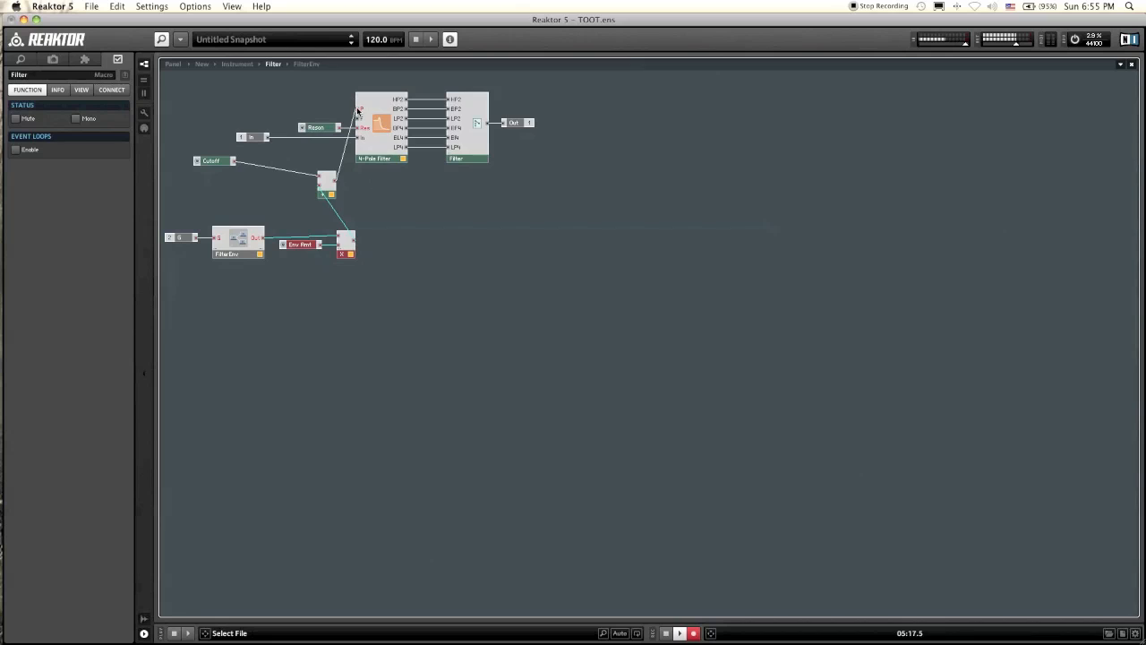
Step: Return to the instrument structure and shift the Gate module slightly away from BasicEnv
{"action": "double_click", "coordinate": [355, 313]}
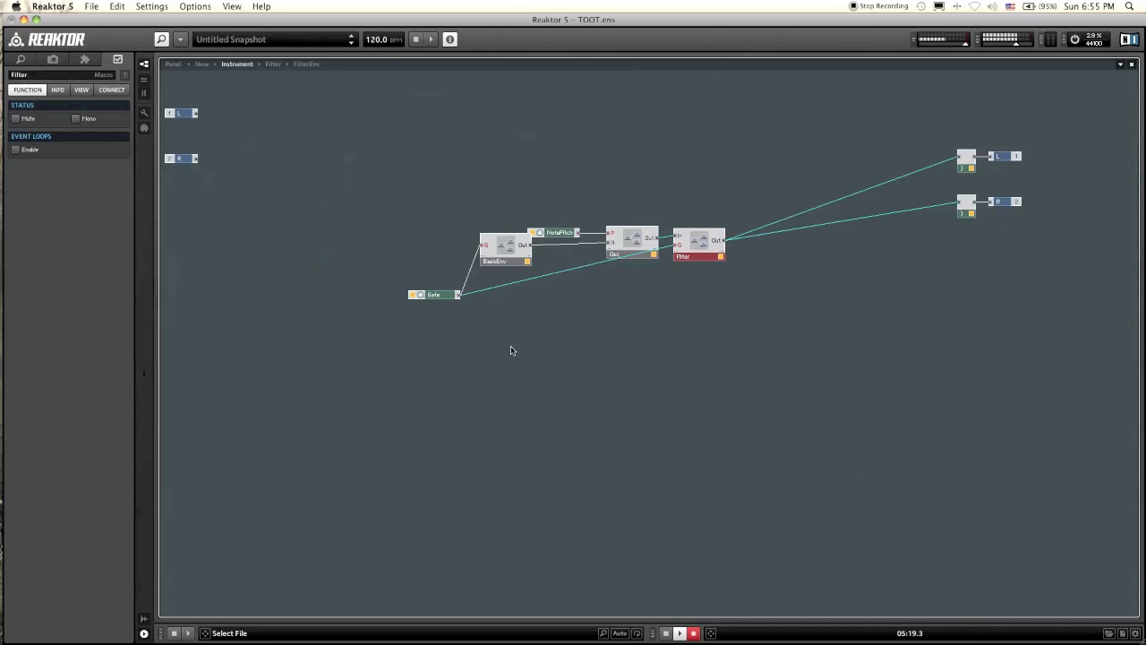
{"action": "left_click", "coordinate": [529, 335]}
{"action": "left_click_drag", "start_coordinate": [434, 295], "coordinate": [421, 293]}
{"action": "left_click", "coordinate": [540, 329]}
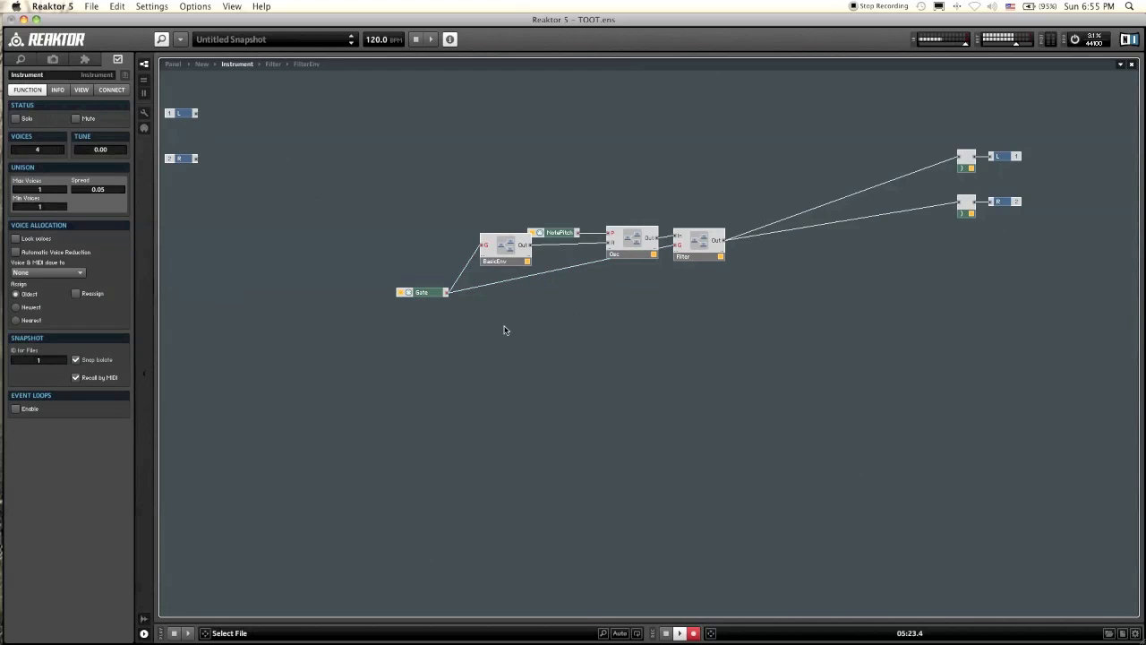
Step: Insert a new one-input, one-output macro below BasicEnv and rename it LFO
{"action": "right_click", "coordinate": [504, 327]}
{"action": "mouse_move", "coordinate": [537, 353]}
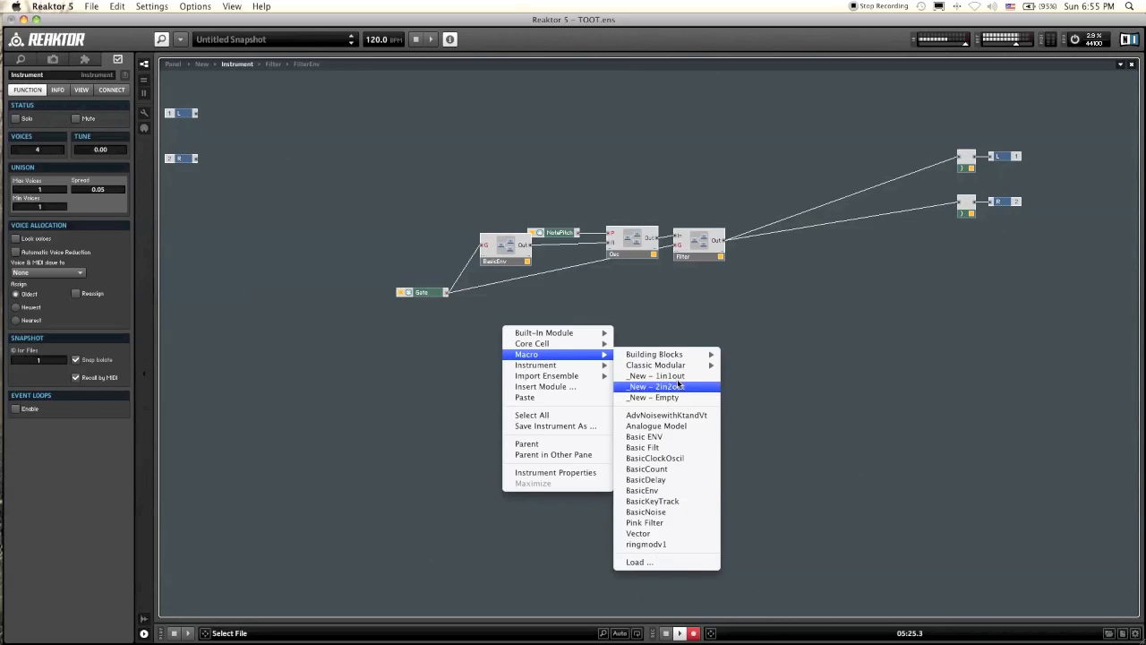
{"action": "left_click", "coordinate": [645, 377]}
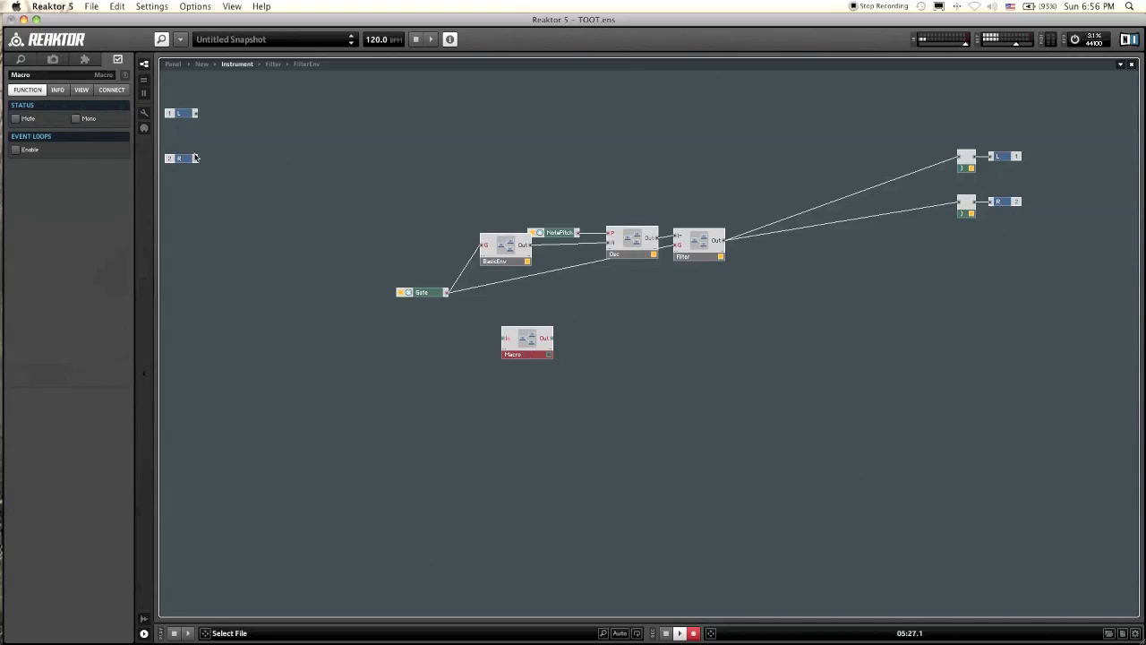
{"action": "double_click", "coordinate": [55, 77]}
{"action": "type", "text": "LFO"}
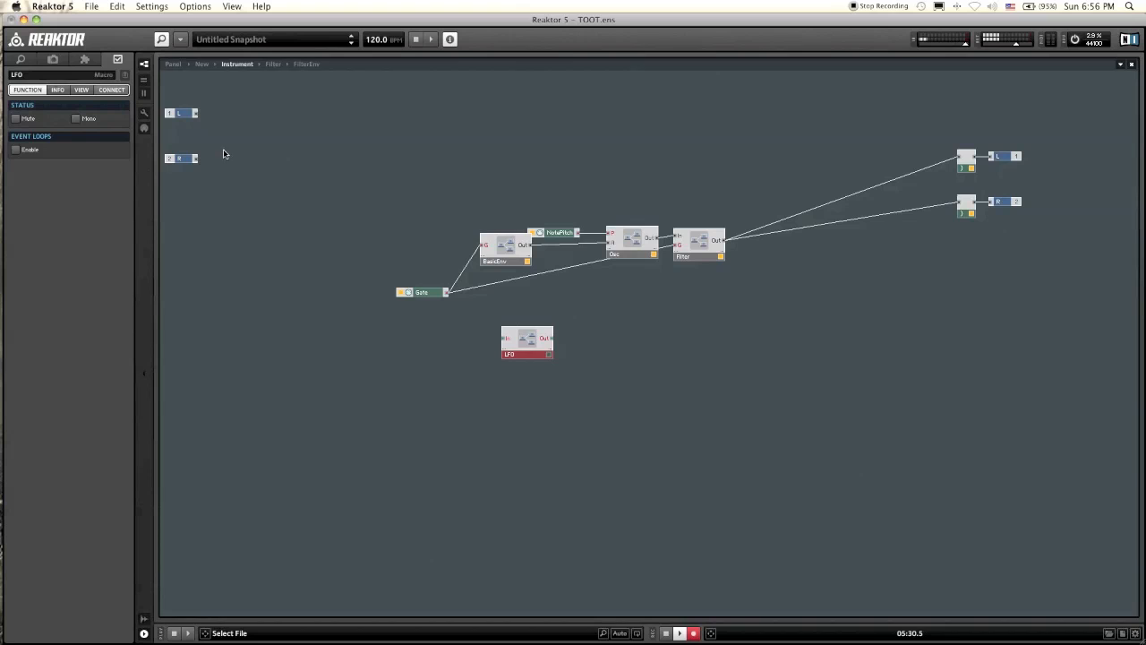
{"action": "left_click", "coordinate": [566, 394]}
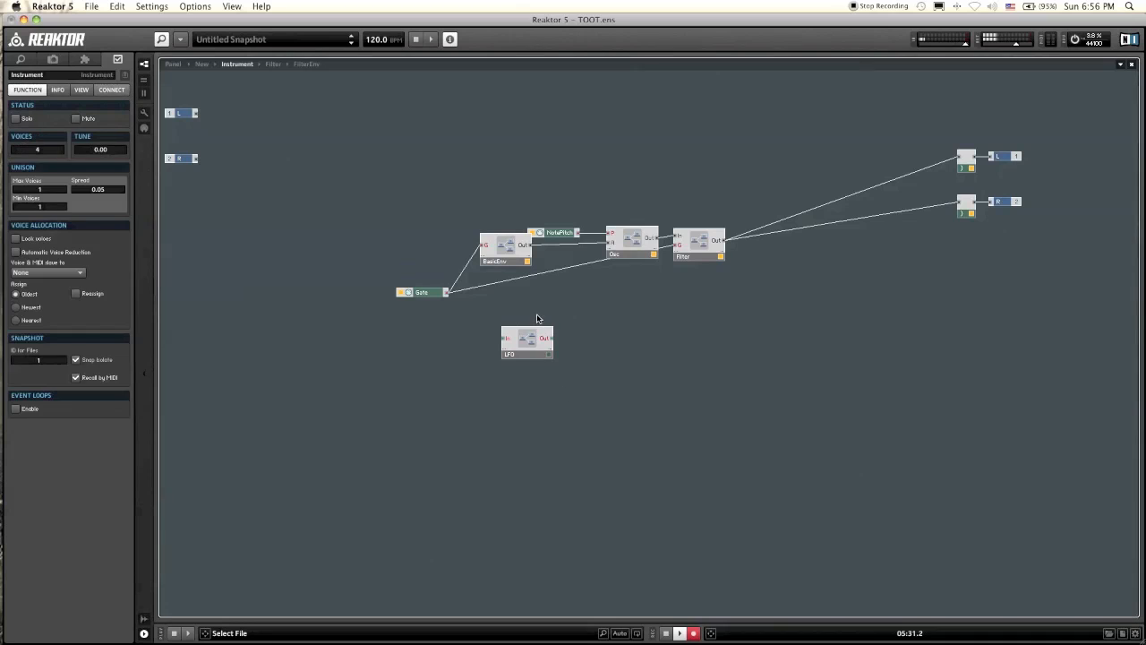
Step: Connect the LFO macro's output to a new input on the Filter macro and label that input LFO
{"action": "left_click_drag", "start_coordinate": [560, 338], "coordinate": [678, 254]}
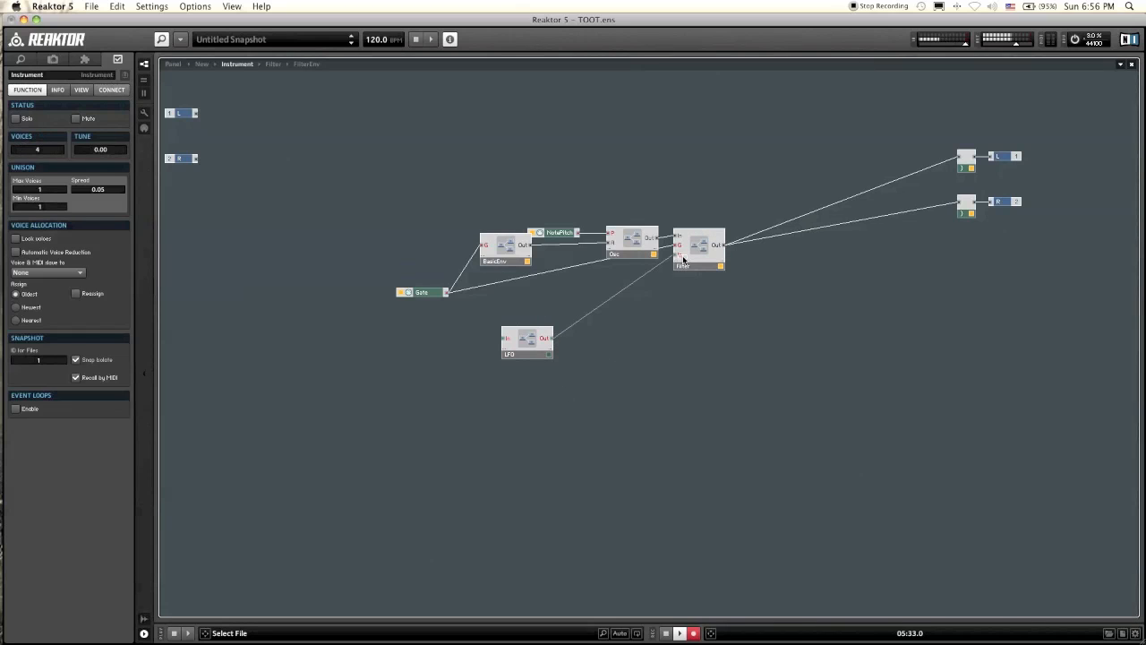
{"action": "left_click", "coordinate": [679, 254]}
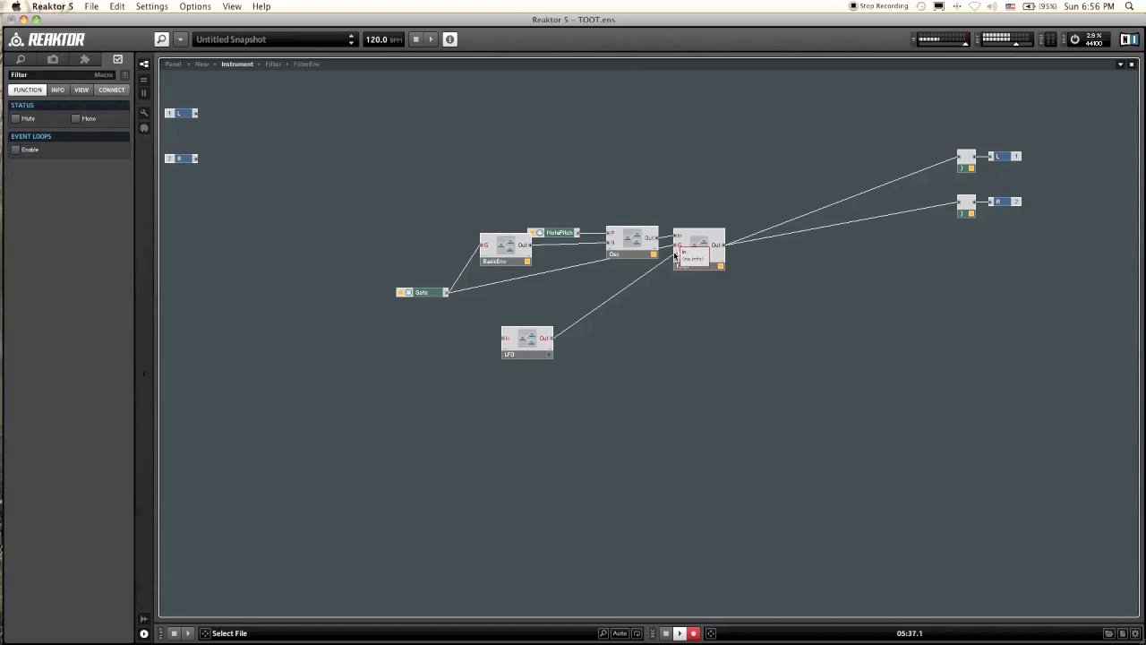
{"action": "left_click", "coordinate": [485, 302]}
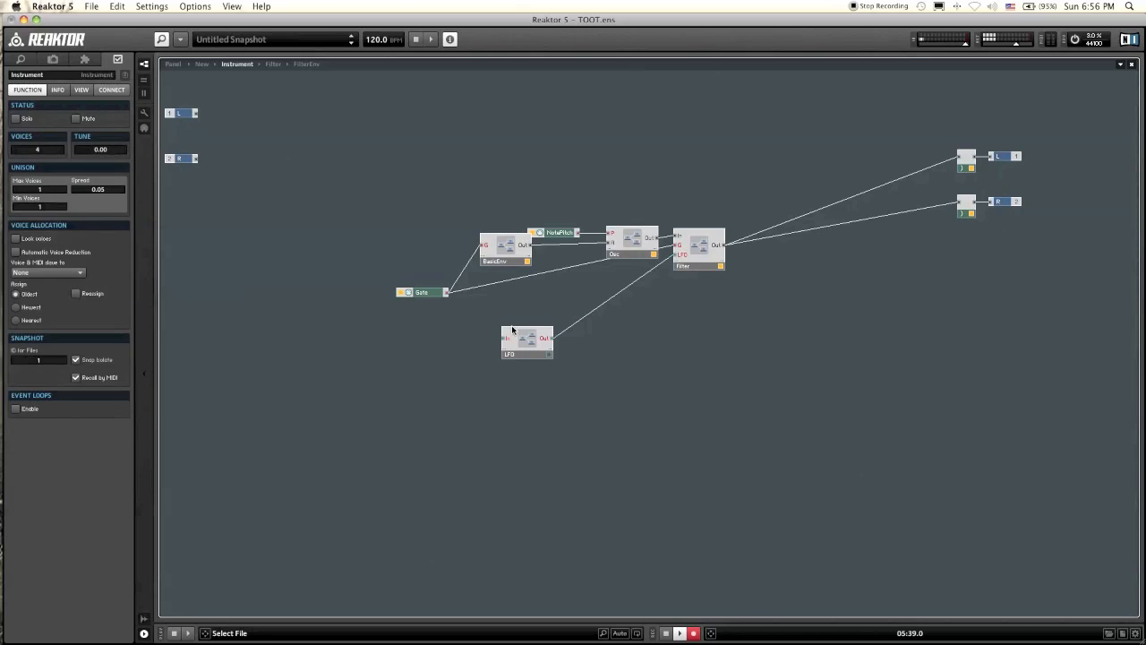
Step: Rename the LFO macro's input G and connect the Gate module's output to it
{"action": "left_click", "coordinate": [513, 332]}
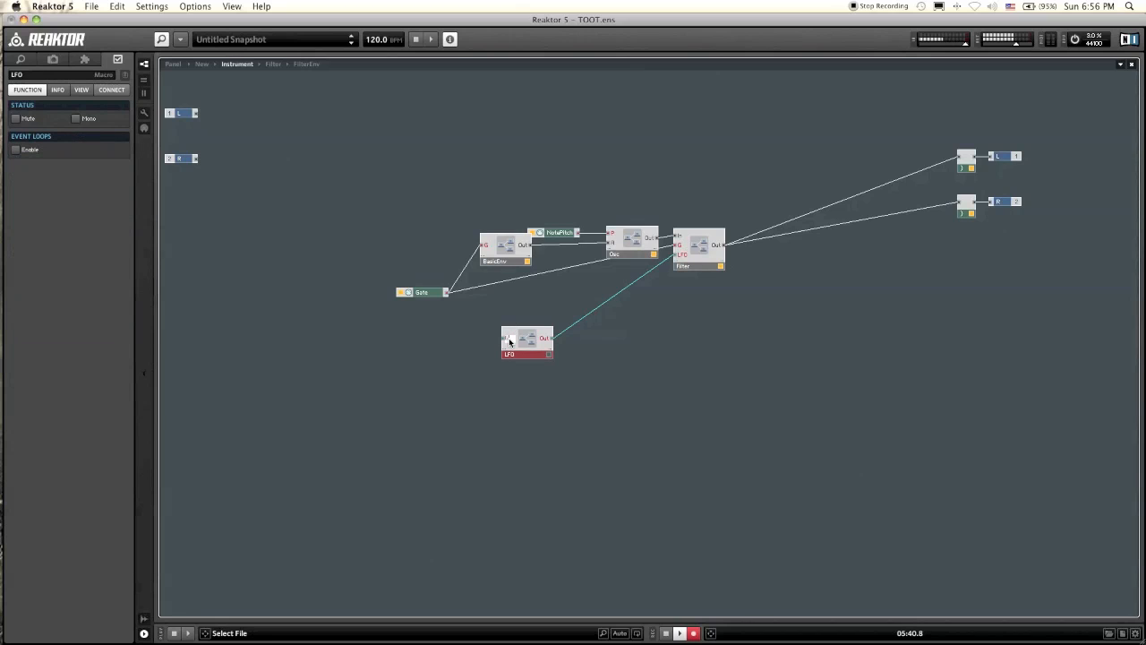
{"action": "left_click", "coordinate": [465, 384]}
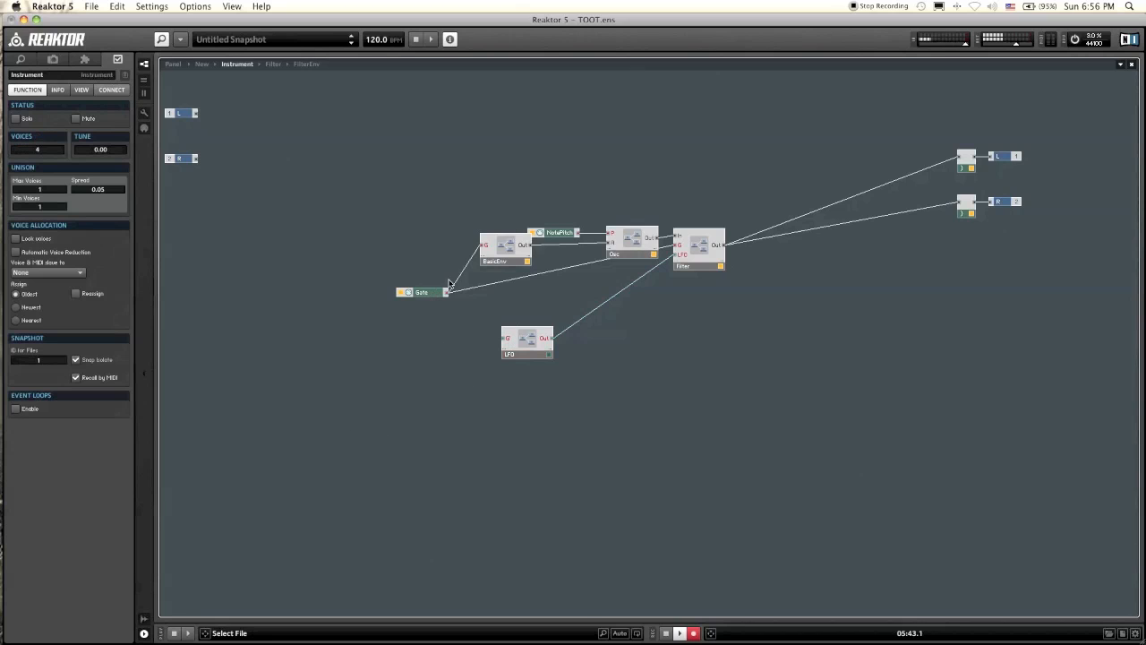
{"action": "left_click_drag", "start_coordinate": [446, 292], "coordinate": [512, 345]}
Step: Inside the LFO macro, insert a built-in LFO module and place it level with the G and Out terminals
{"action": "double_click", "coordinate": [533, 351]}
{"action": "right_click", "coordinate": [366, 213]}
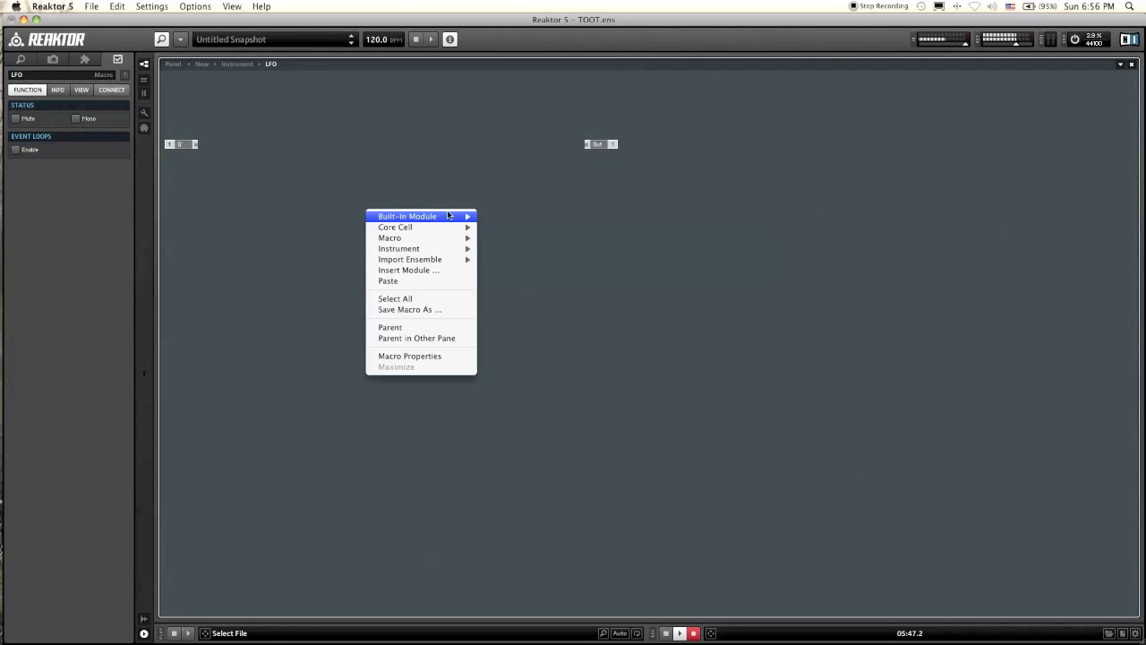
{"action": "mouse_move", "coordinate": [448, 216]}
{"action": "mouse_move", "coordinate": [575, 317]}
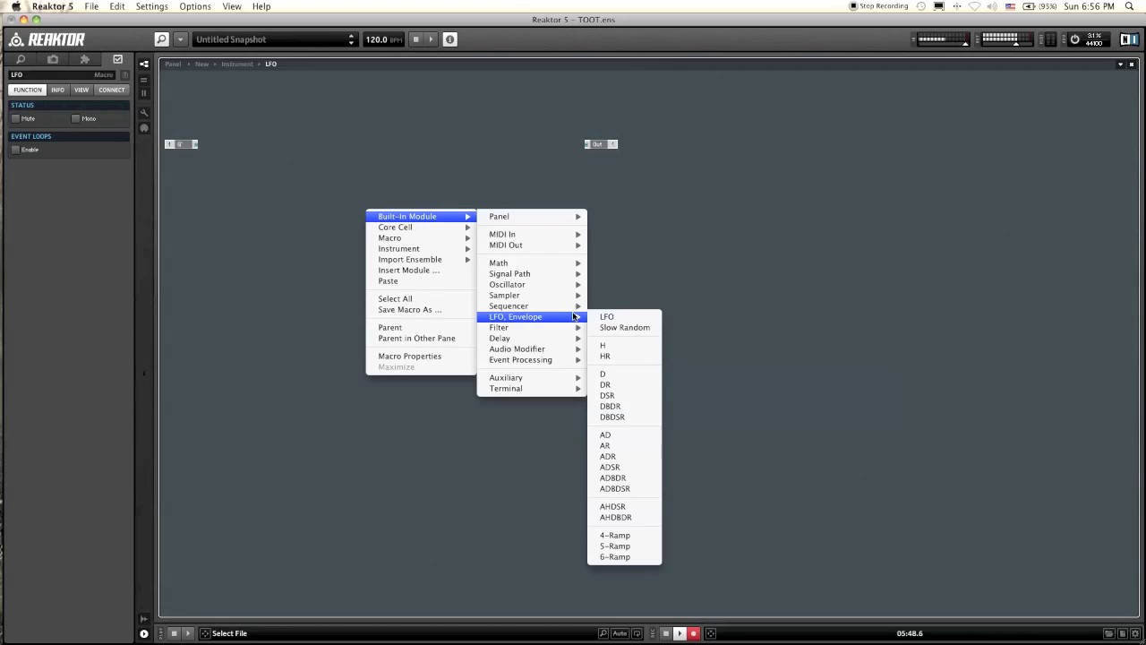
{"action": "left_click", "coordinate": [634, 317]}
{"action": "left_click_drag", "start_coordinate": [401, 239], "coordinate": [419, 189]}
{"action": "left_click", "coordinate": [463, 218]}
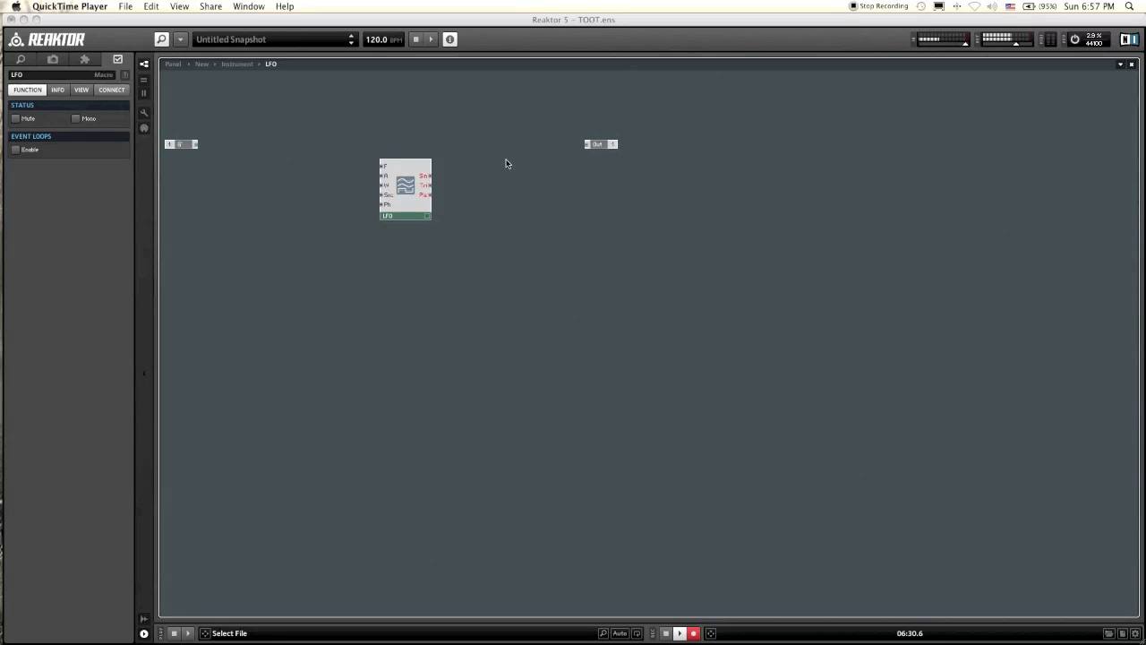
{"action": "left_click", "coordinate": [401, 194]}
{"action": "left_click_drag", "start_coordinate": [427, 174], "coordinate": [453, 148]}
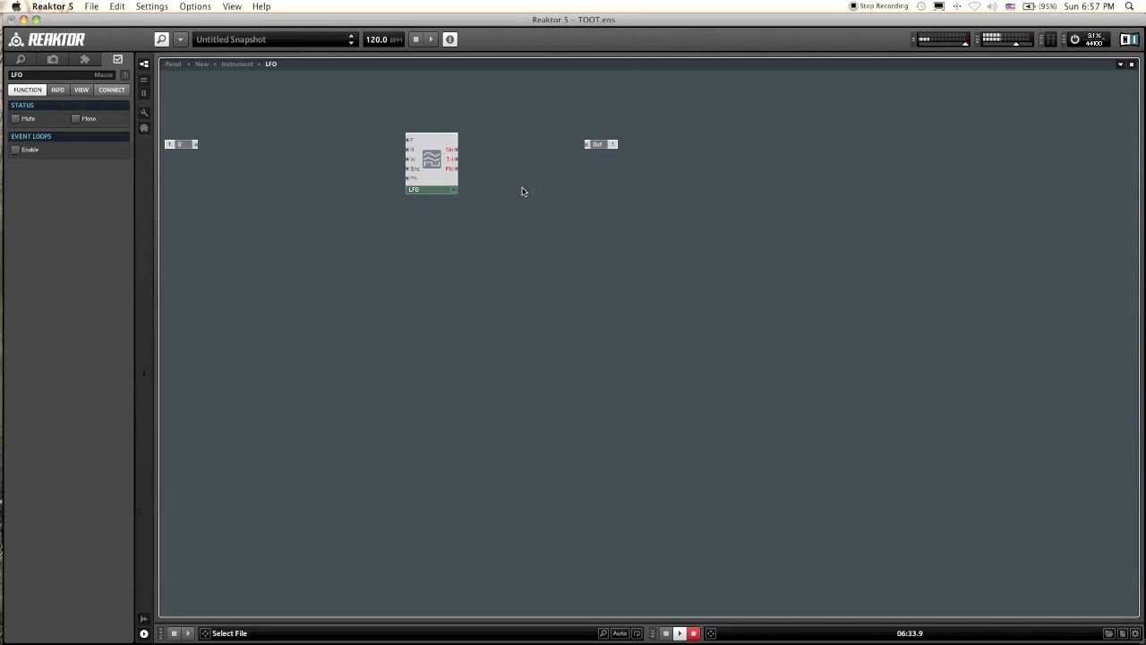
Step: Move the Out terminal closer to the LFO module and connect the module's Sin output to it
{"action": "left_click_drag", "start_coordinate": [565, 165], "coordinate": [534, 145]}
{"action": "left_click", "coordinate": [554, 135]}
{"action": "left_click", "coordinate": [403, 196]}
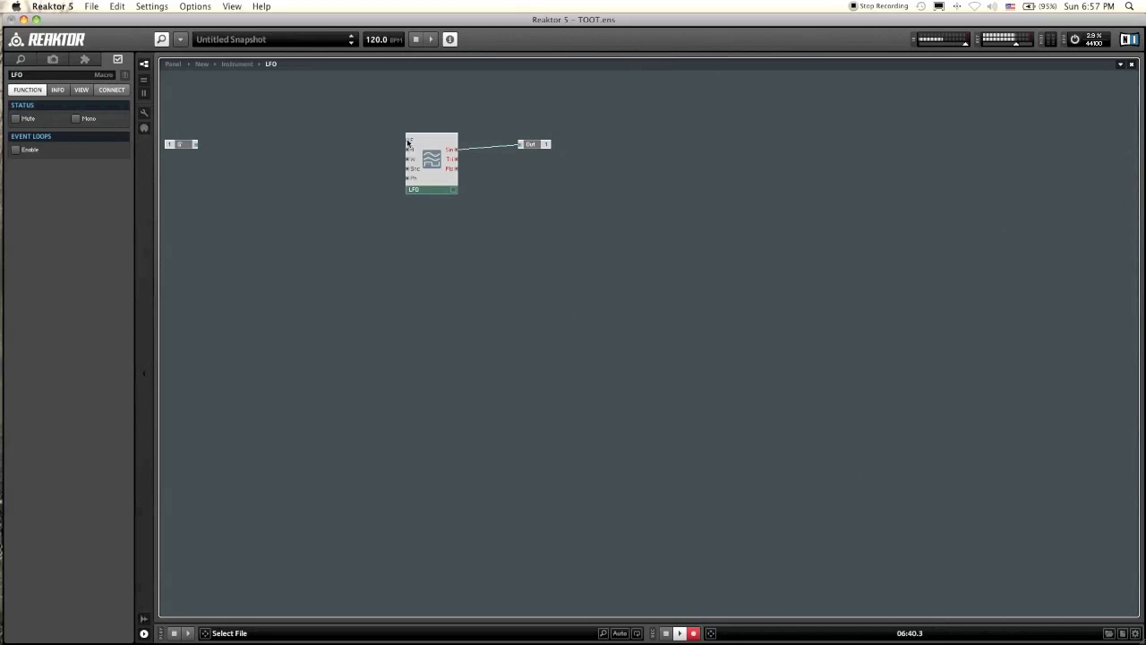
Step: Create a control on the LFO module's F input and rename it Speed
{"action": "right_click", "coordinate": [407, 141]}
{"action": "left_click", "coordinate": [425, 141]}
{"action": "left_click", "coordinate": [395, 179]}
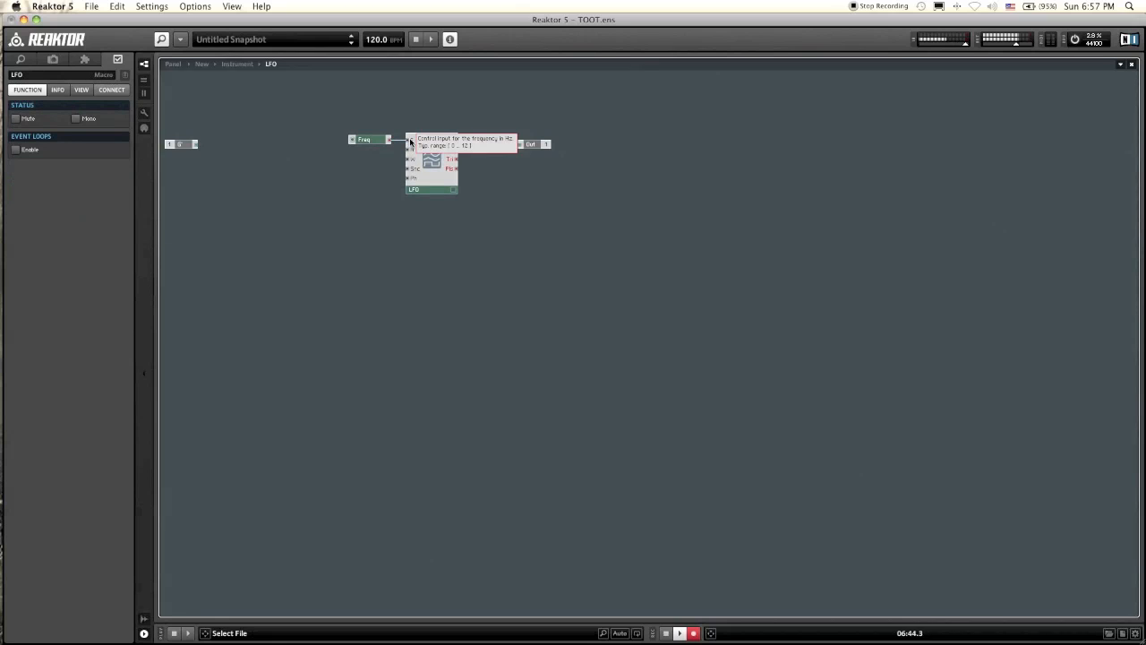
{"action": "left_click", "coordinate": [375, 141]}
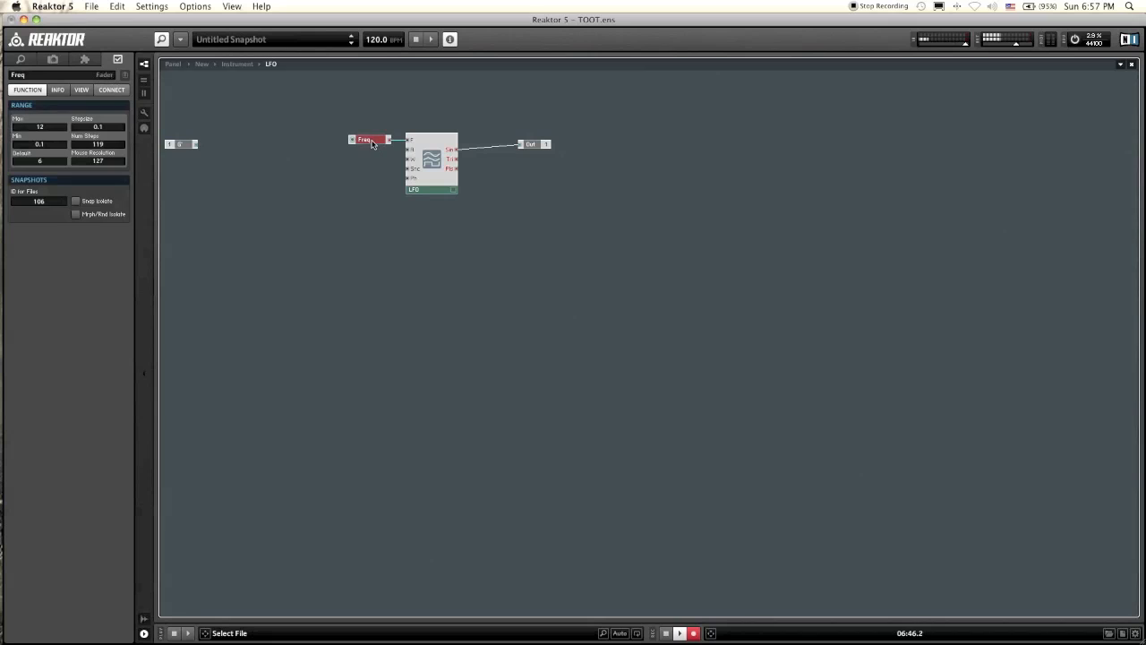
{"action": "left_click", "coordinate": [56, 75]}
{"action": "type", "text": "Speed"}
{"action": "key", "text": "Return"}
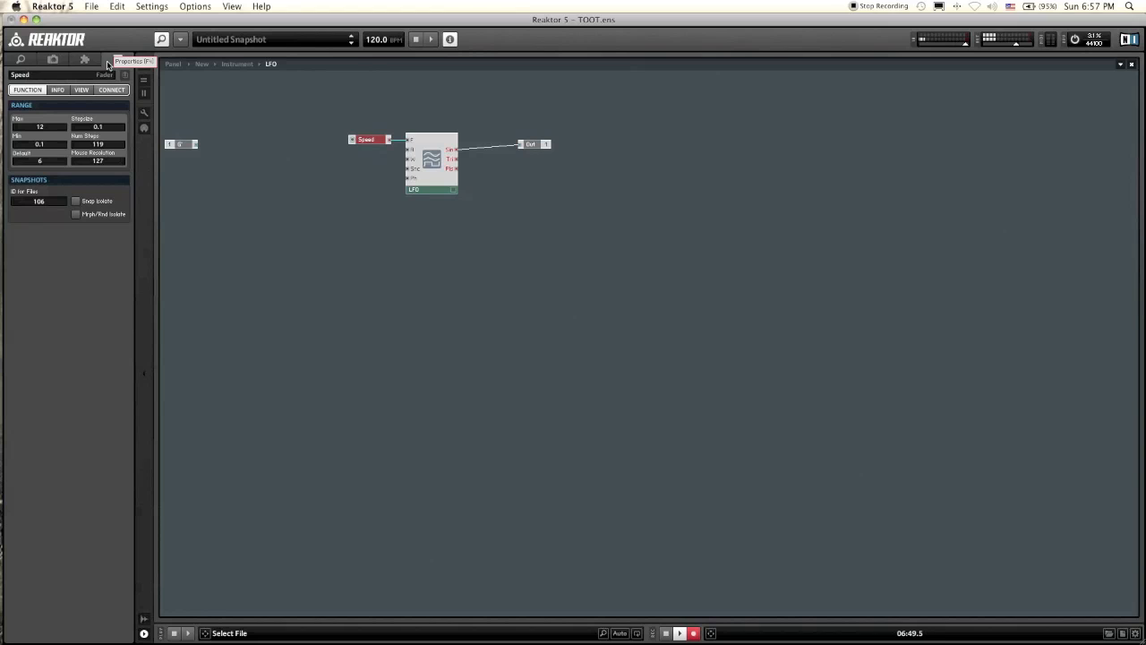
Step: Create a constant of 1 on the LFO module's amplitude input and place it just below the Speed control
{"action": "left_click", "coordinate": [471, 260]}
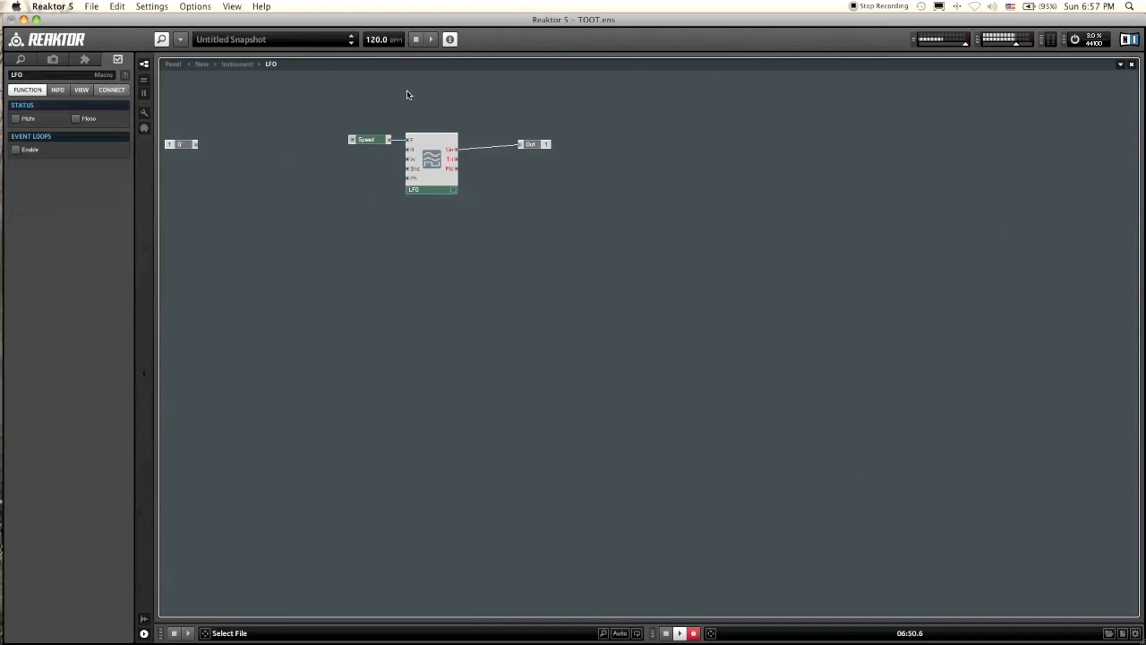
{"action": "right_click", "coordinate": [412, 153]}
{"action": "left_click", "coordinate": [414, 205]}
{"action": "right_click", "coordinate": [407, 151]}
{"action": "left_click", "coordinate": [432, 167]}
{"action": "left_click", "coordinate": [391, 200]}
{"action": "left_click_drag", "start_coordinate": [360, 151], "coordinate": [378, 151]}
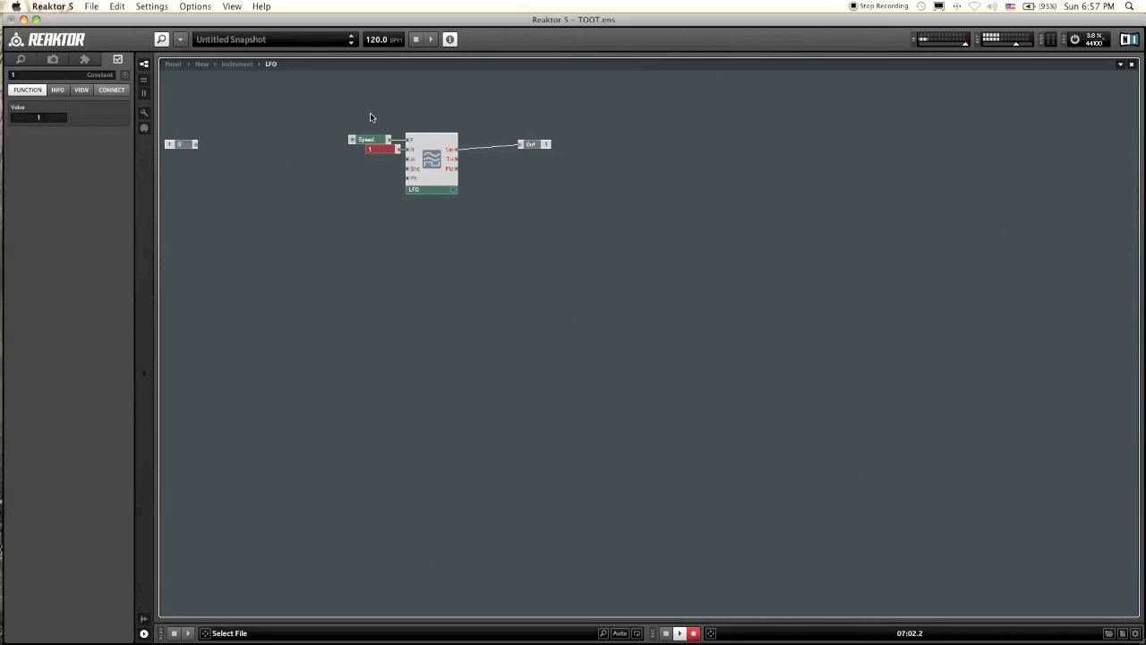
{"action": "left_click", "coordinate": [407, 115]}
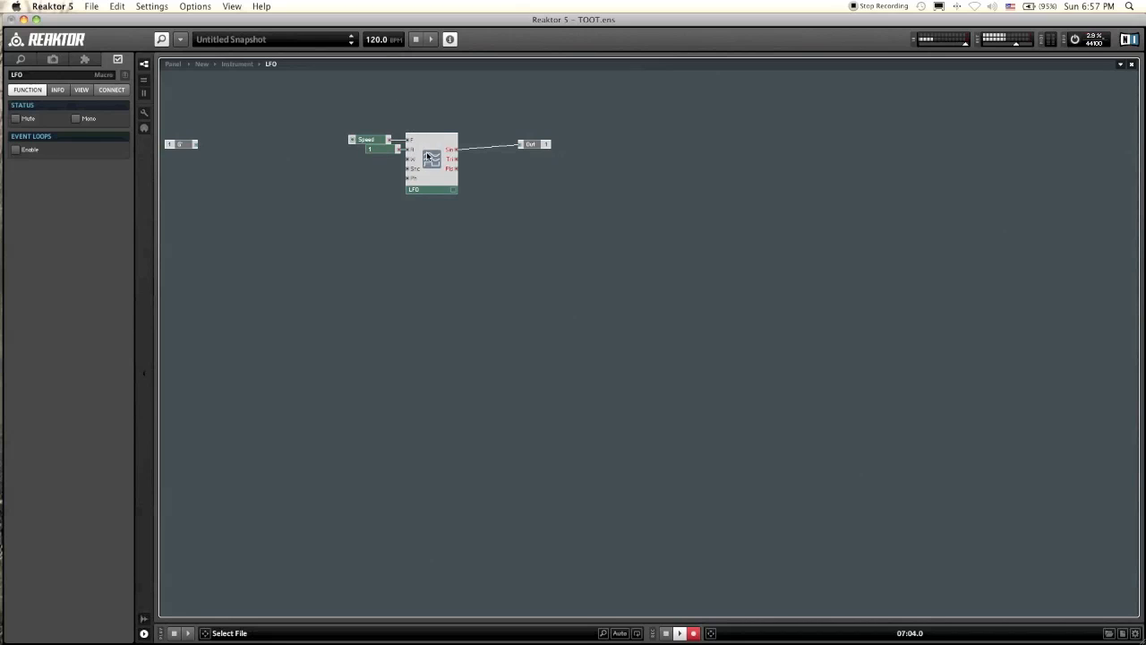
Step: In the Filter macro, move the LFO terminal below the envelope section and duplicate the Env Amt control with its multiplier beside it
{"action": "double_click", "coordinate": [467, 224]}
{"action": "left_click", "coordinate": [693, 310]}
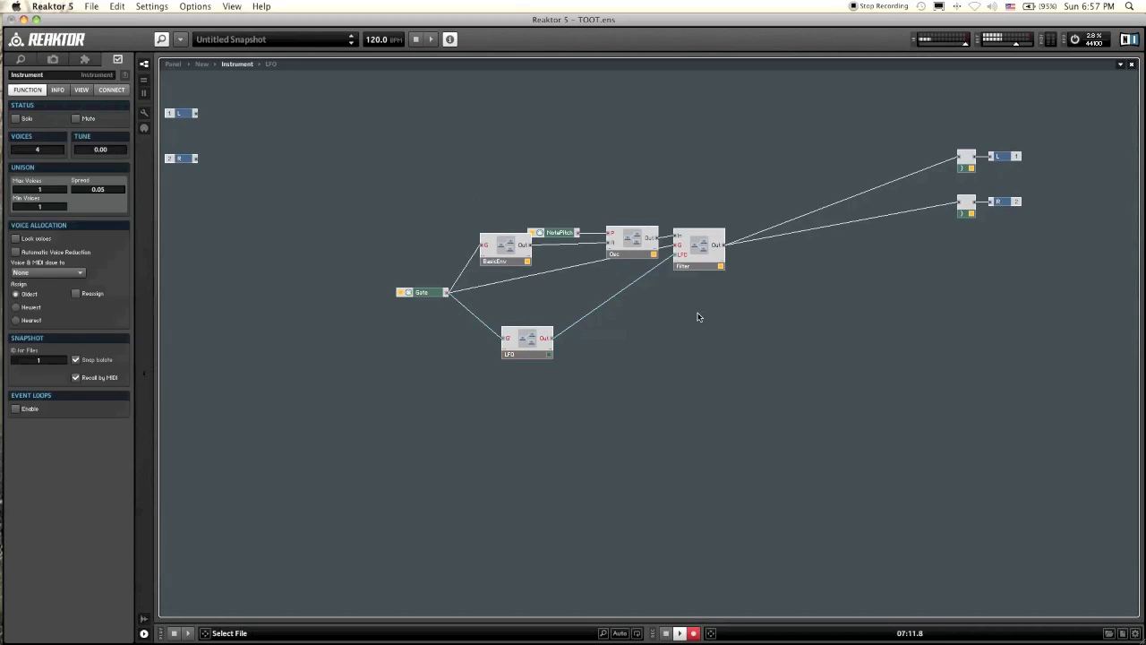
{"action": "double_click", "coordinate": [702, 243]}
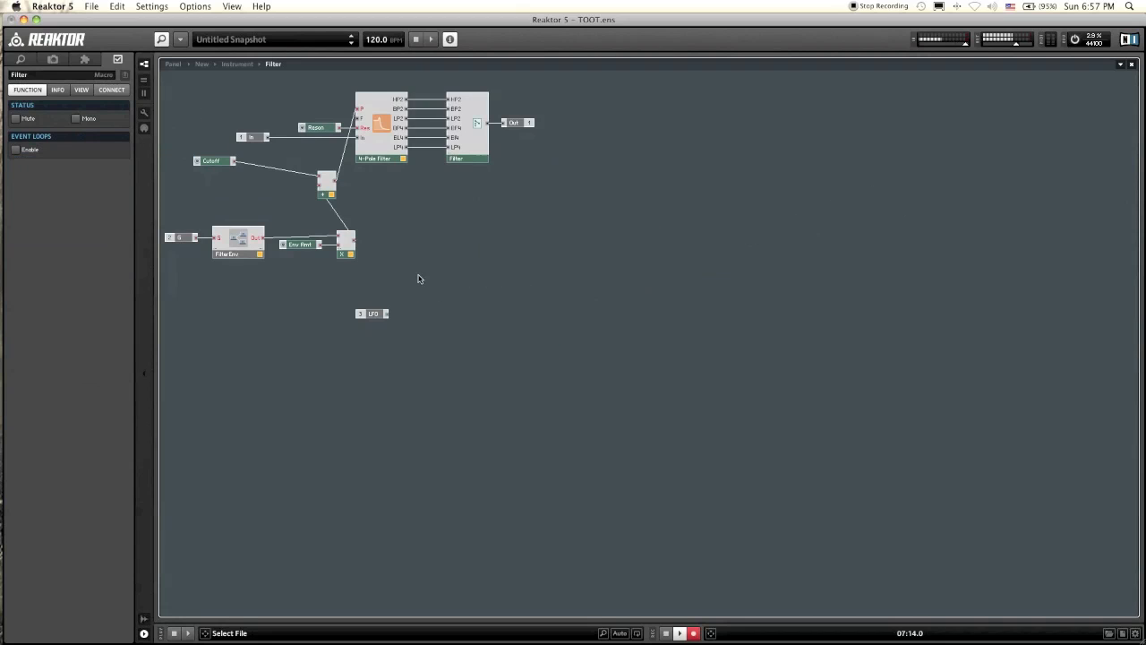
{"action": "left_click_drag", "start_coordinate": [374, 315], "coordinate": [229, 352]}
{"action": "left_click", "coordinate": [285, 342]}
{"action": "left_click_drag", "start_coordinate": [421, 292], "coordinate": [291, 226]}
{"action": "left_click_drag", "start_coordinate": [338, 257], "coordinate": [343, 367]}
Step: Connect the LFO terminal to the duplicated multiplier and that multiplier's output to a new input on the cutoff adder
{"action": "left_click", "coordinate": [265, 349]}
{"action": "mouse_move", "coordinate": [257, 350]}
{"action": "left_mouse_down"}
{"action": "mouse_move", "coordinate": [336, 349]}
{"action": "mouse_move", "coordinate": [384, 248]}
{"action": "mouse_move", "coordinate": [379, 192]}
{"action": "mouse_move", "coordinate": [314, 228]}
{"action": "mouse_move", "coordinate": [329, 194]}
{"action": "left_mouse_up"}
{"action": "left_click", "coordinate": [328, 195]}
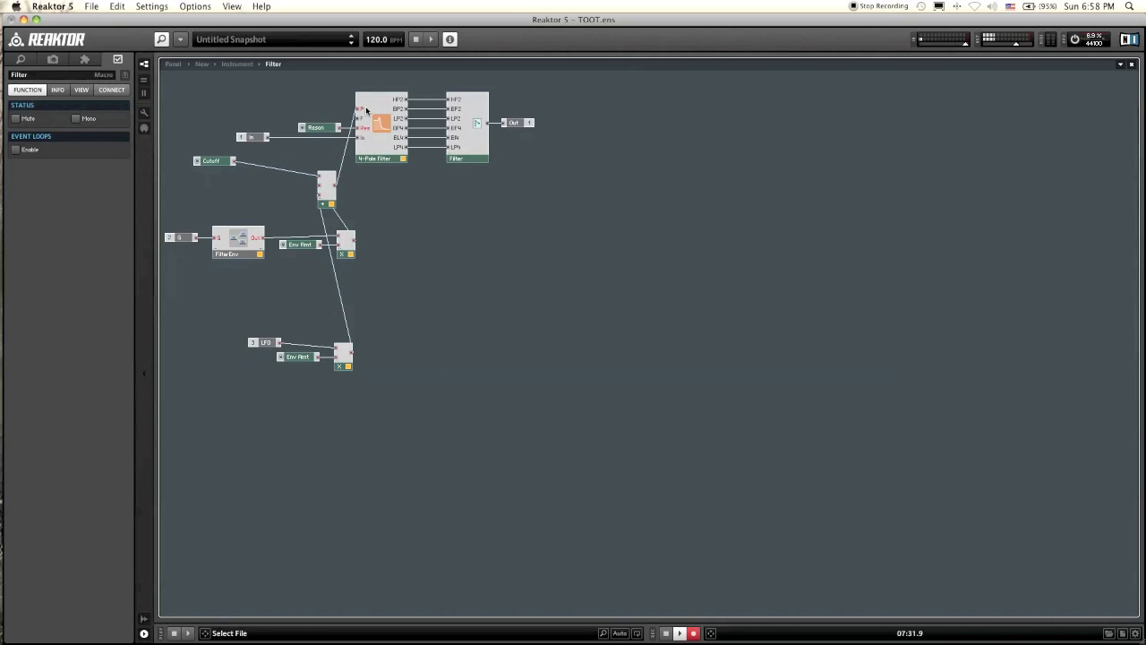
Step: Rename the duplicated amount control LFO Amt and set its range to a minimum of 0 and a maximum of 70
{"action": "mouse_move", "coordinate": [366, 111]}
{"action": "left_click", "coordinate": [294, 357]}
{"action": "left_click", "coordinate": [14, 76]}
{"action": "type", "text": "LFO Amt"}
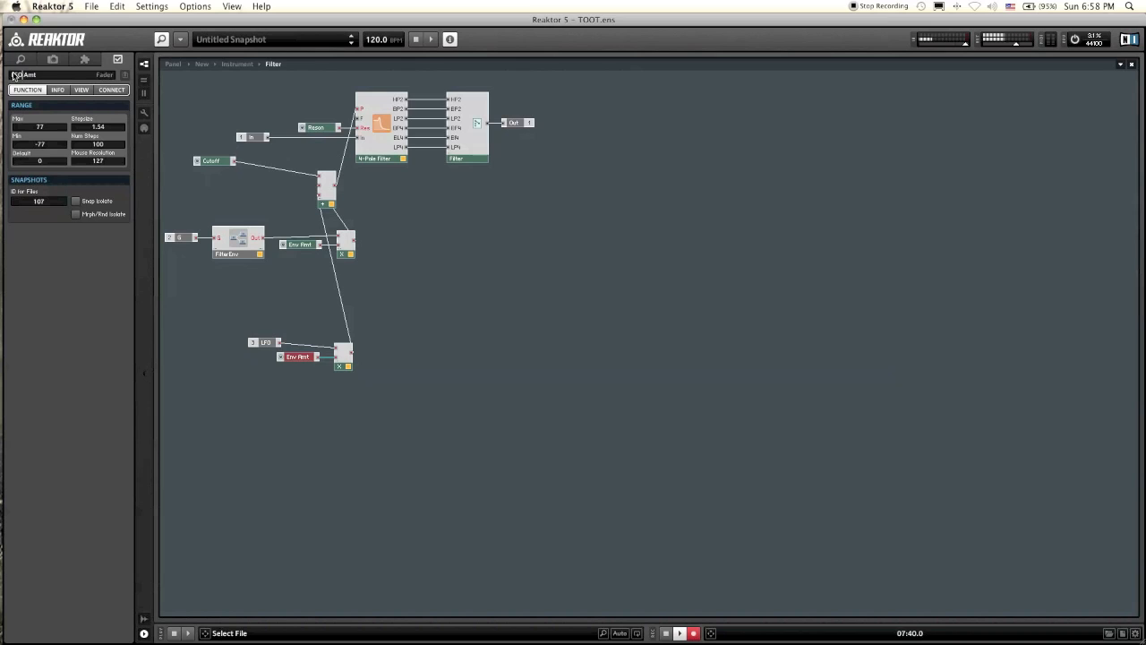
{"action": "key", "text": "Return"}
{"action": "left_click", "coordinate": [38, 144]}
{"action": "type", "text": "0"}
{"action": "key", "text": "Return"}
{"action": "left_click", "coordinate": [37, 128]}
{"action": "left_click", "coordinate": [209, 105]}
Step: On the unlocked instrument panel, move the LFO Amt knob beside the Env Amt knob and lock the panel again
{"action": "left_click", "coordinate": [173, 66]}
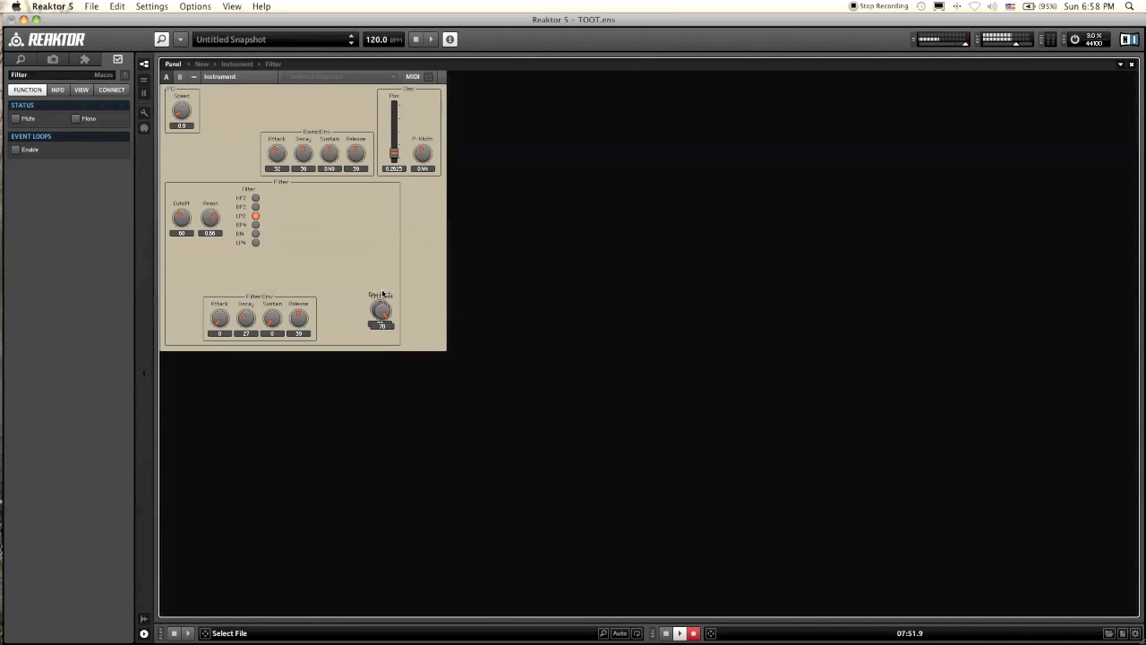
{"action": "left_click", "coordinate": [144, 114]}
{"action": "left_click", "coordinate": [144, 113]}
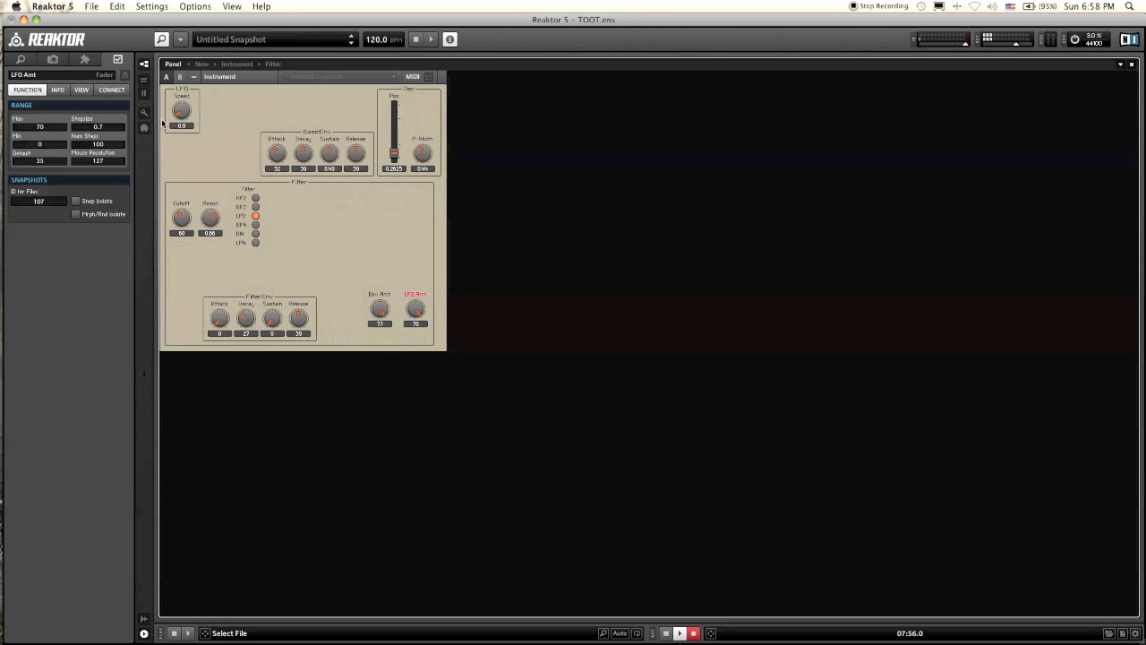
Step: Adjust the panel knobs to Cutoff 46, LFO Amt 63.7, LFO Speed 1.4 and Env Amt -1.54
{"action": "left_click", "coordinate": [379, 309]}
{"action": "left_click_drag", "start_coordinate": [182, 216], "coordinate": [186, 229]}
{"action": "left_click", "coordinate": [419, 308]}
{"action": "left_click_drag", "start_coordinate": [182, 110], "coordinate": [206, 68]}
{"action": "left_click_drag", "start_coordinate": [209, 108], "coordinate": [208, 111]}
{"action": "left_click_drag", "start_coordinate": [380, 308], "coordinate": [379, 333]}
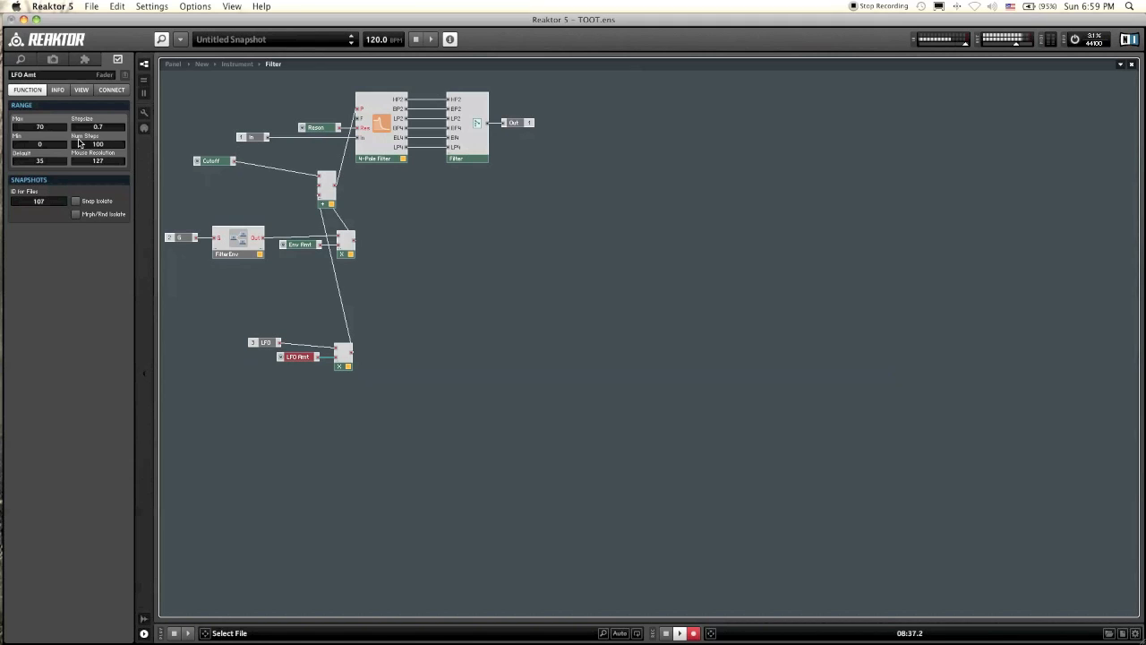
Step: In the Filter macro, move the LFO terminal directly above the LFO Amt control, next to its multiplier
{"action": "left_click_drag", "start_coordinate": [262, 344], "coordinate": [279, 349]}
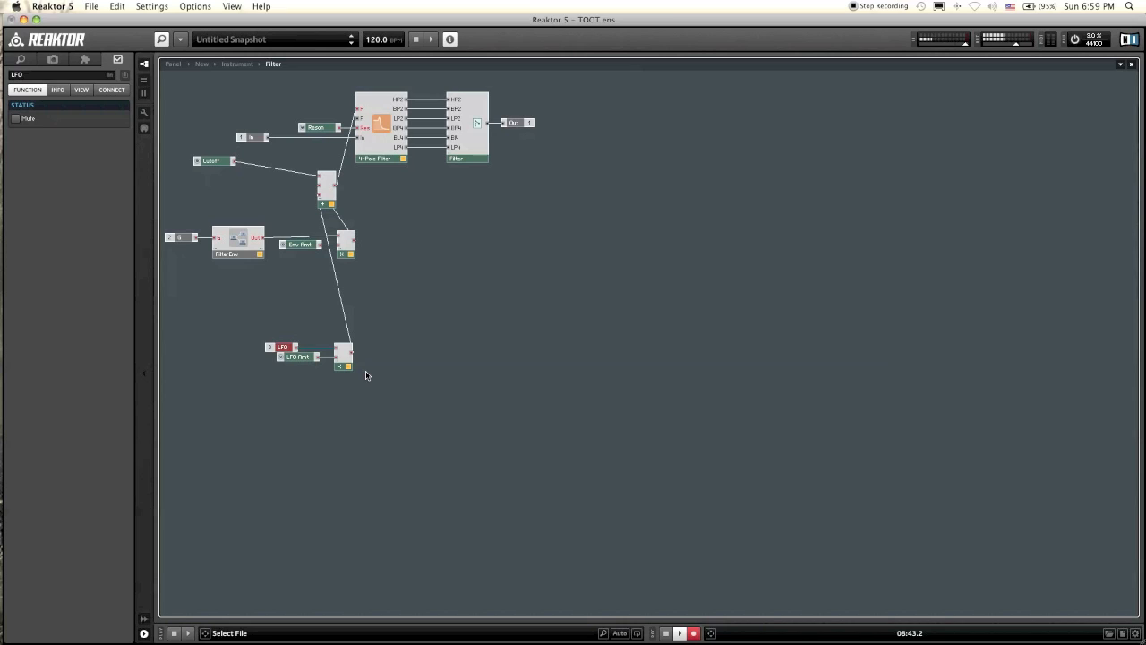
{"action": "left_click", "coordinate": [367, 460]}
{"action": "left_click", "coordinate": [293, 350]}
{"action": "left_click", "coordinate": [309, 387]}
{"action": "left_click_drag", "start_coordinate": [293, 350], "coordinate": [306, 347]}
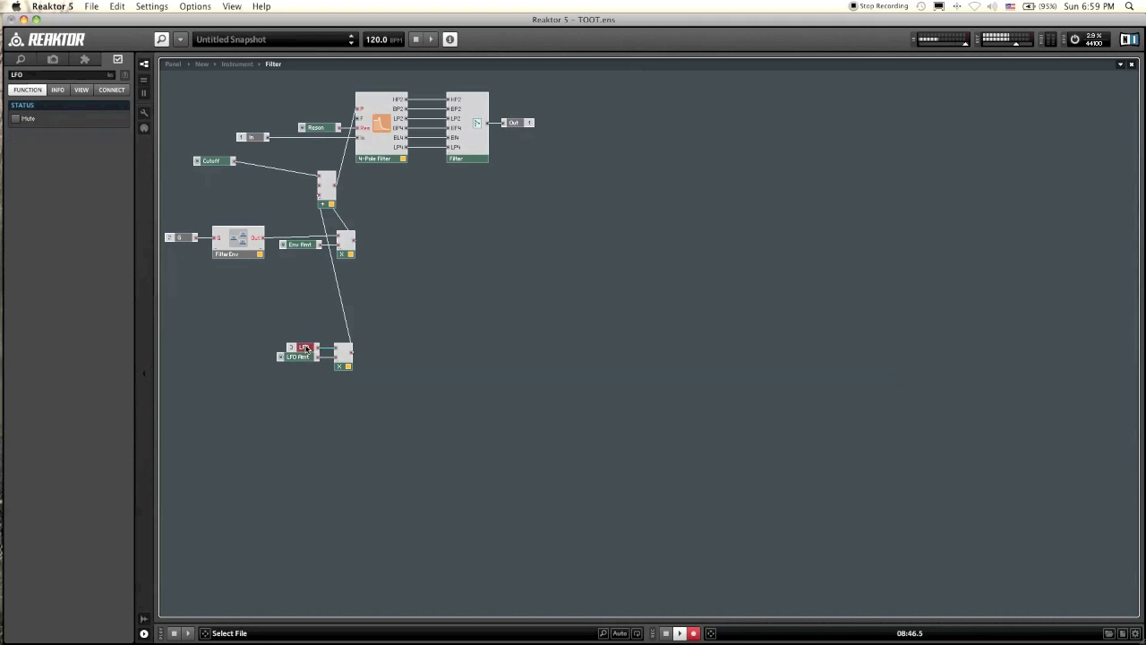
{"action": "left_click", "coordinate": [278, 425]}
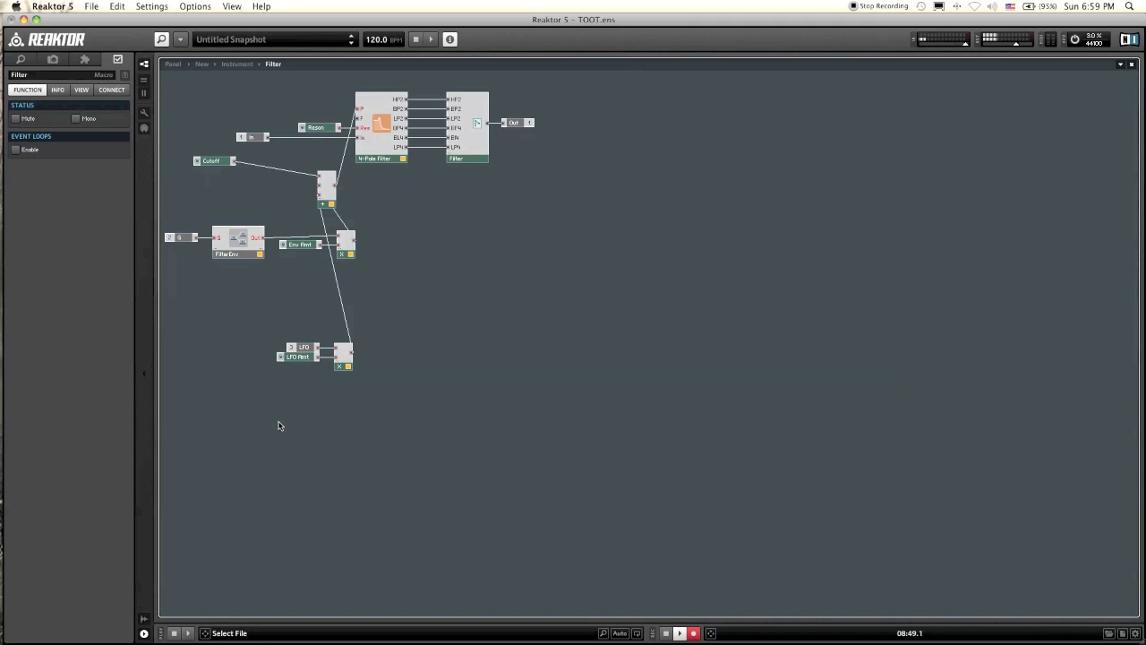
Step: Inside the LFO macro, check what the LFO module's Snc input does and move the G terminal nearer to its level
{"action": "double_click", "coordinate": [279, 424]}
{"action": "left_click", "coordinate": [531, 339]}
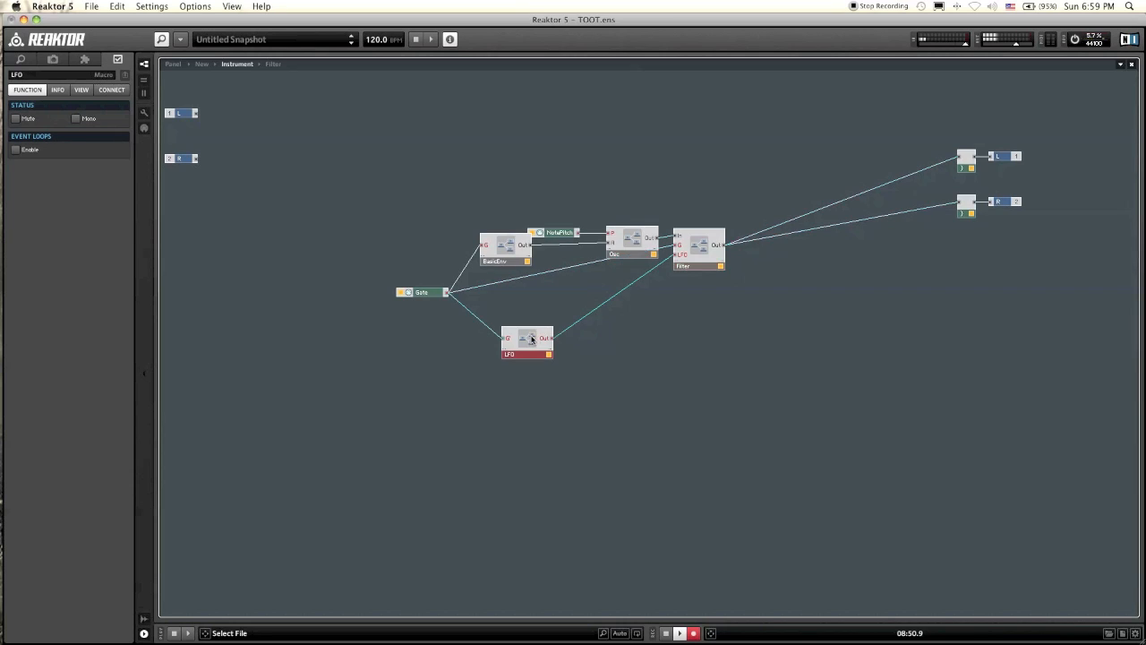
{"action": "double_click", "coordinate": [531, 339]}
{"action": "left_click_drag", "start_coordinate": [185, 147], "coordinate": [232, 177]}
{"action": "left_click", "coordinate": [388, 203]}
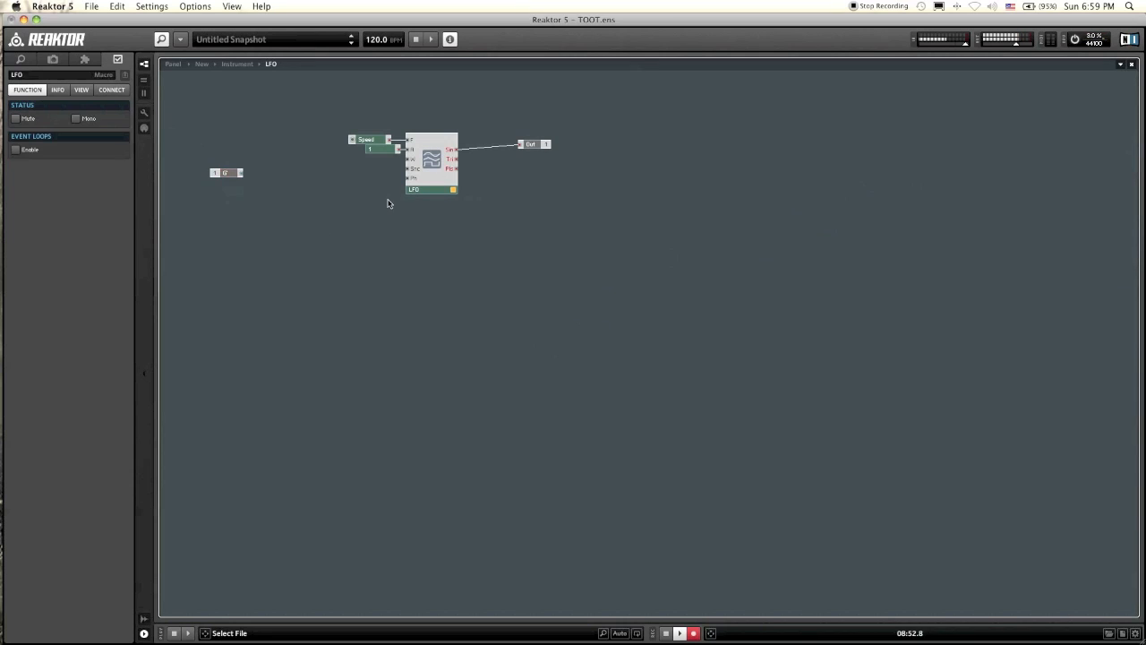
{"action": "mouse_move", "coordinate": [416, 174]}
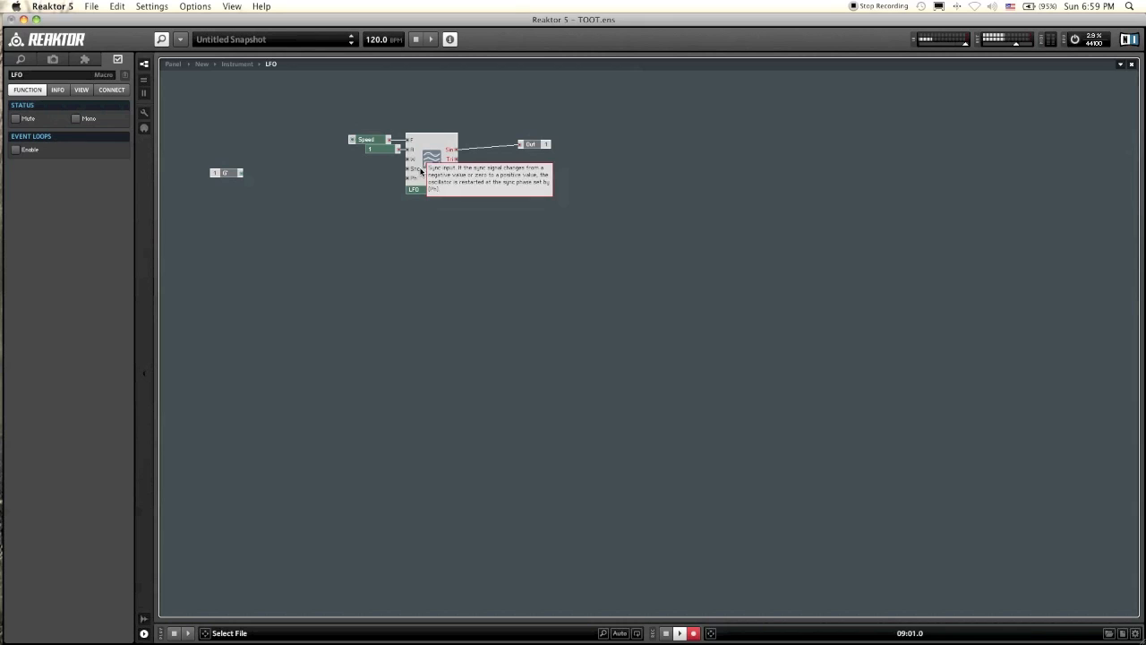
{"action": "left_click", "coordinate": [231, 174]}
{"action": "left_click_drag", "start_coordinate": [231, 175], "coordinate": [251, 177]}
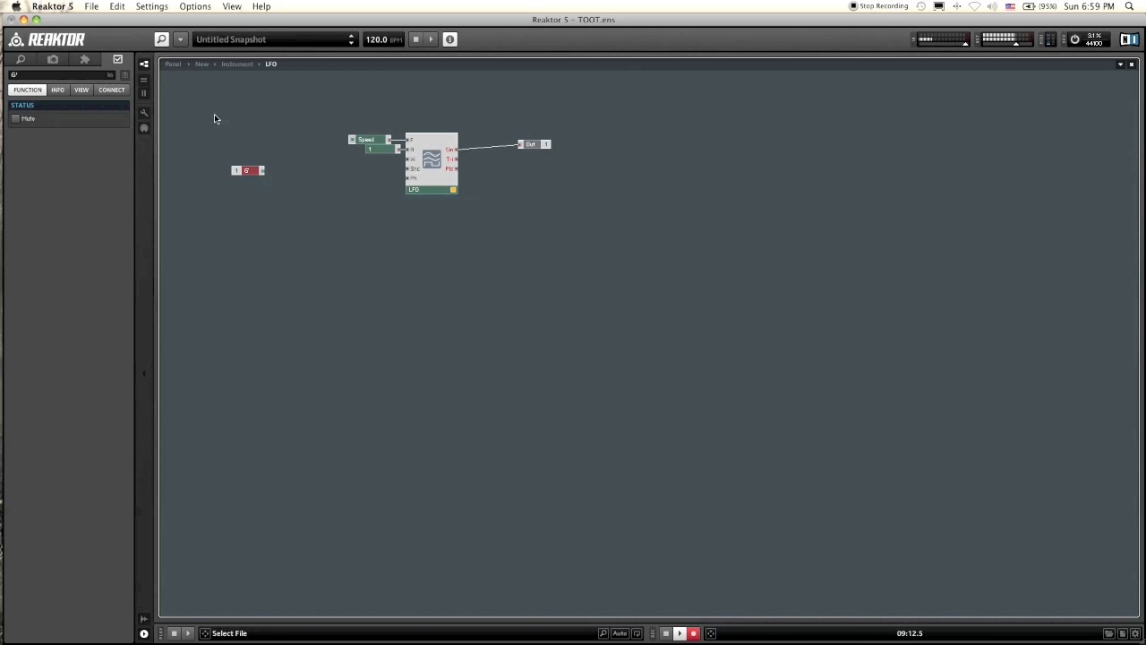
{"action": "left_click", "coordinate": [303, 164]}
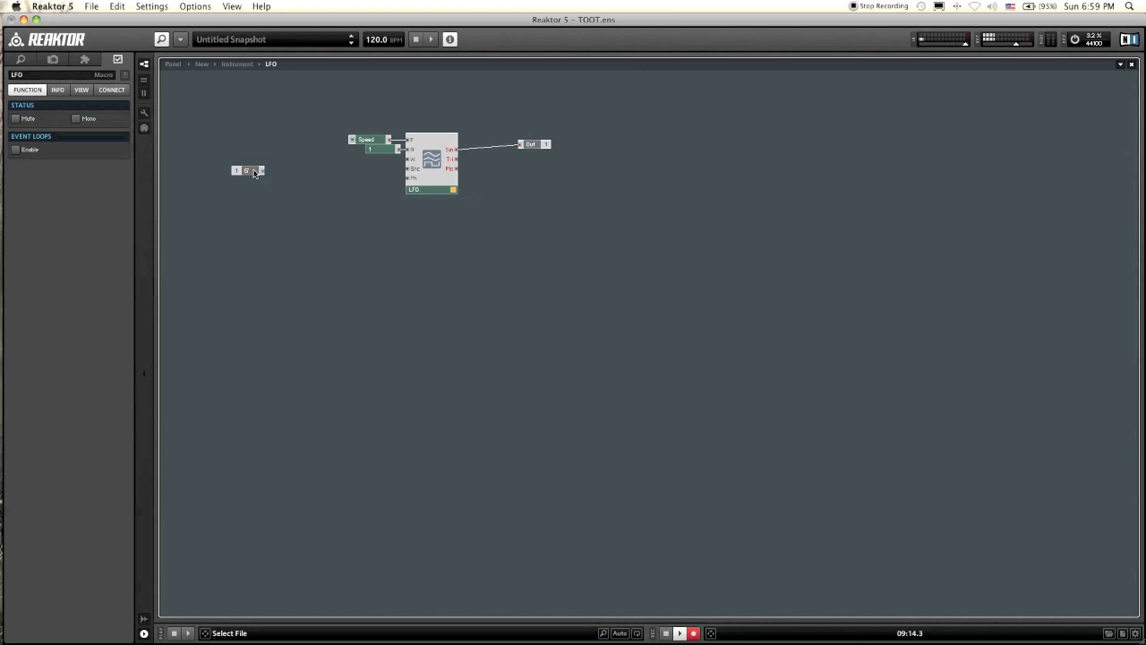
Step: Connect the G terminal to the LFO module's Snc input and move the terminal closer, in line with that input
{"action": "left_click_drag", "start_coordinate": [263, 170], "coordinate": [408, 171]}
{"action": "left_click_drag", "start_coordinate": [258, 170], "coordinate": [305, 171]}
{"action": "left_click", "coordinate": [395, 163]}
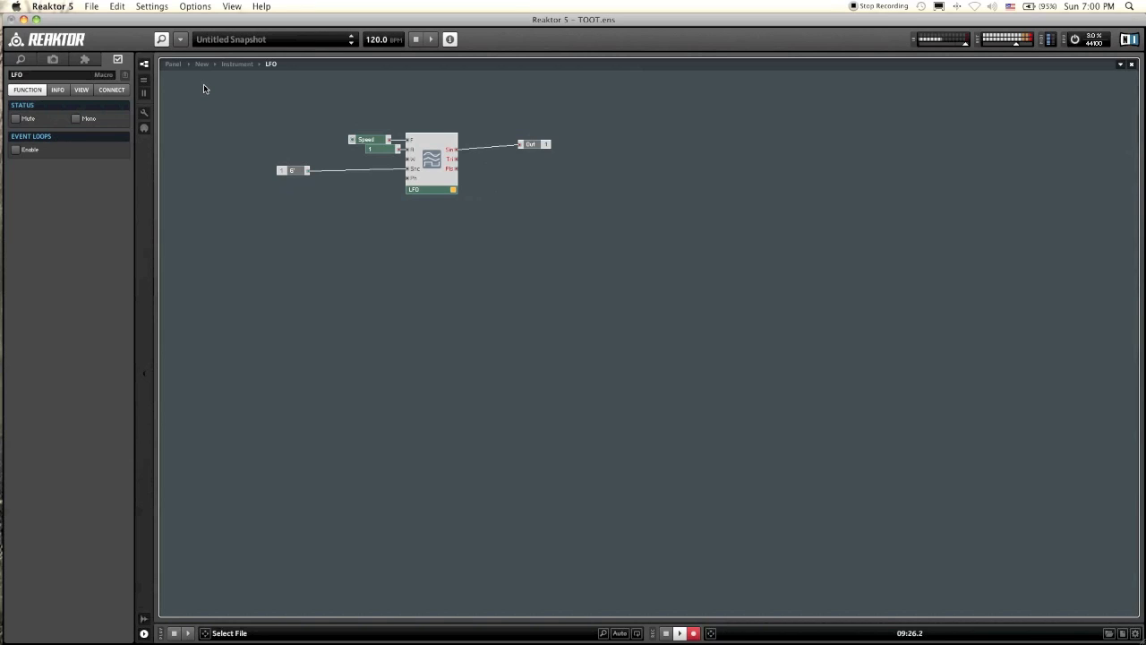
{"action": "left_click_drag", "start_coordinate": [295, 170], "coordinate": [304, 143]}
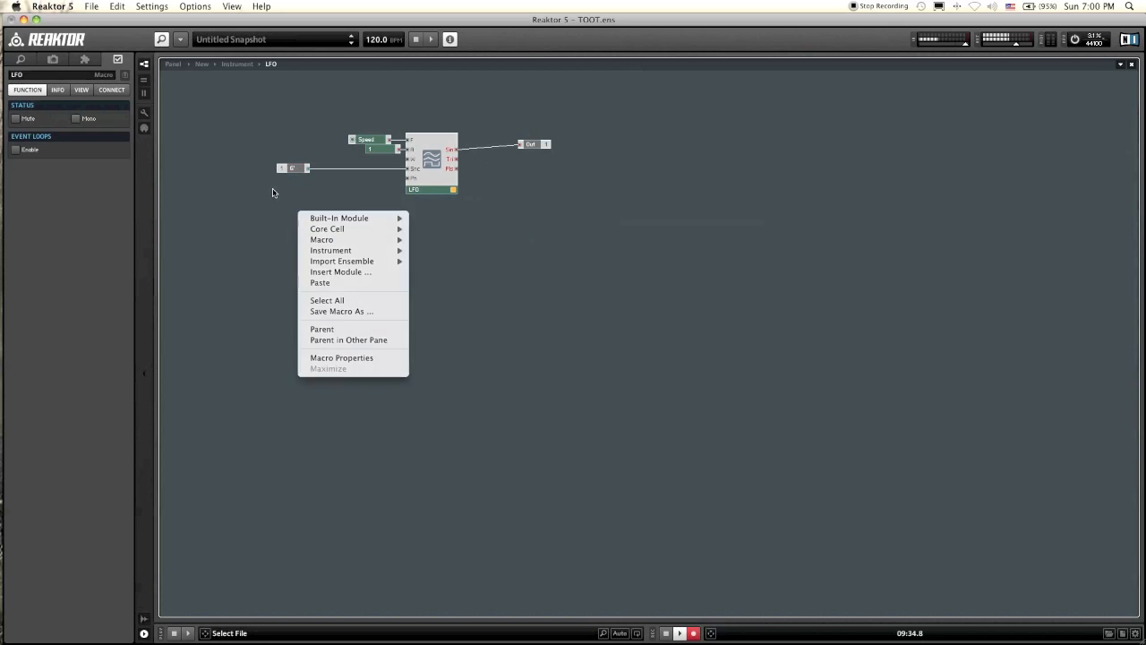
Step: Insert a built-in panel Switch module and wire it between the G terminal and the LFO module's Snc input
{"action": "left_click", "coordinate": [274, 193]}
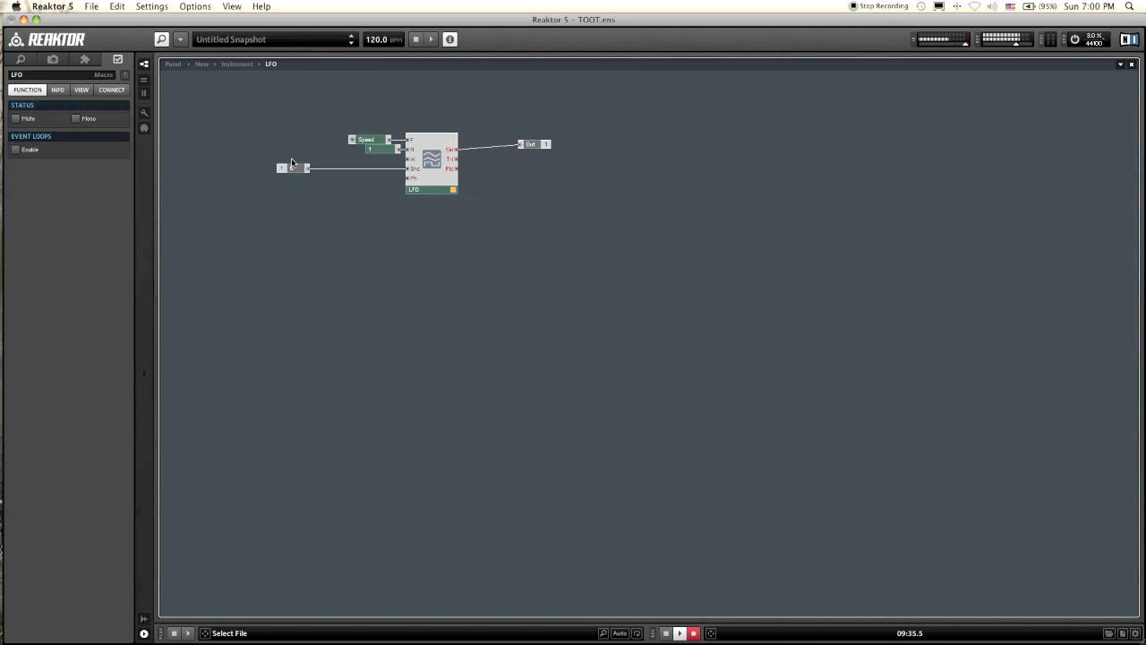
{"action": "right_click", "coordinate": [282, 205]}
{"action": "mouse_move", "coordinate": [349, 211]}
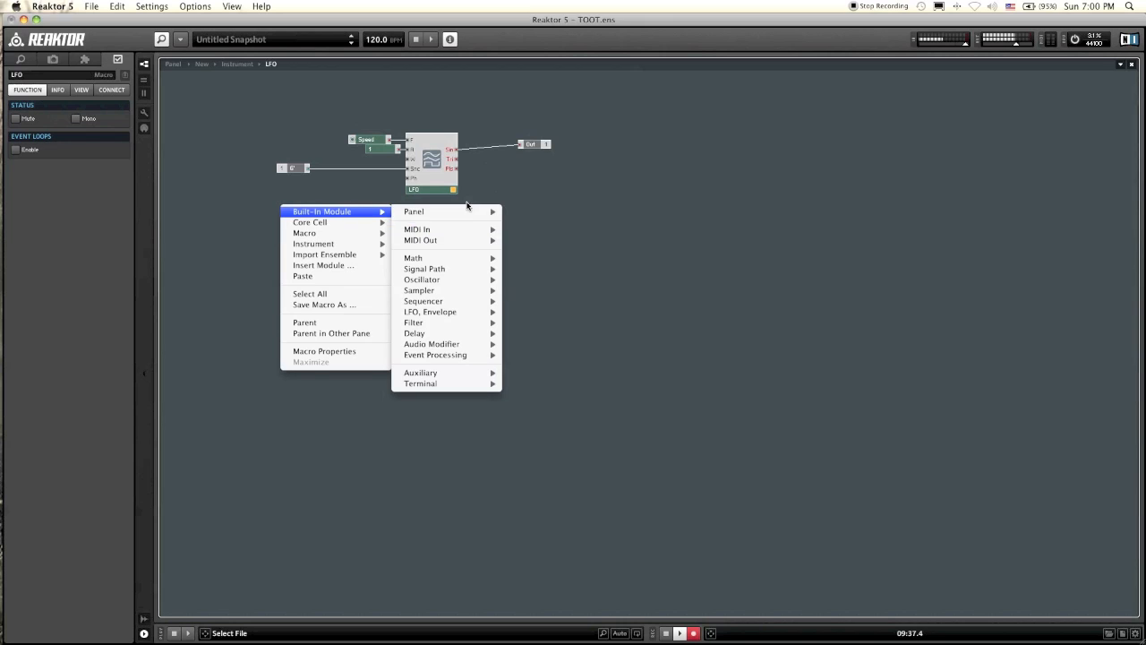
{"action": "mouse_move", "coordinate": [464, 212]}
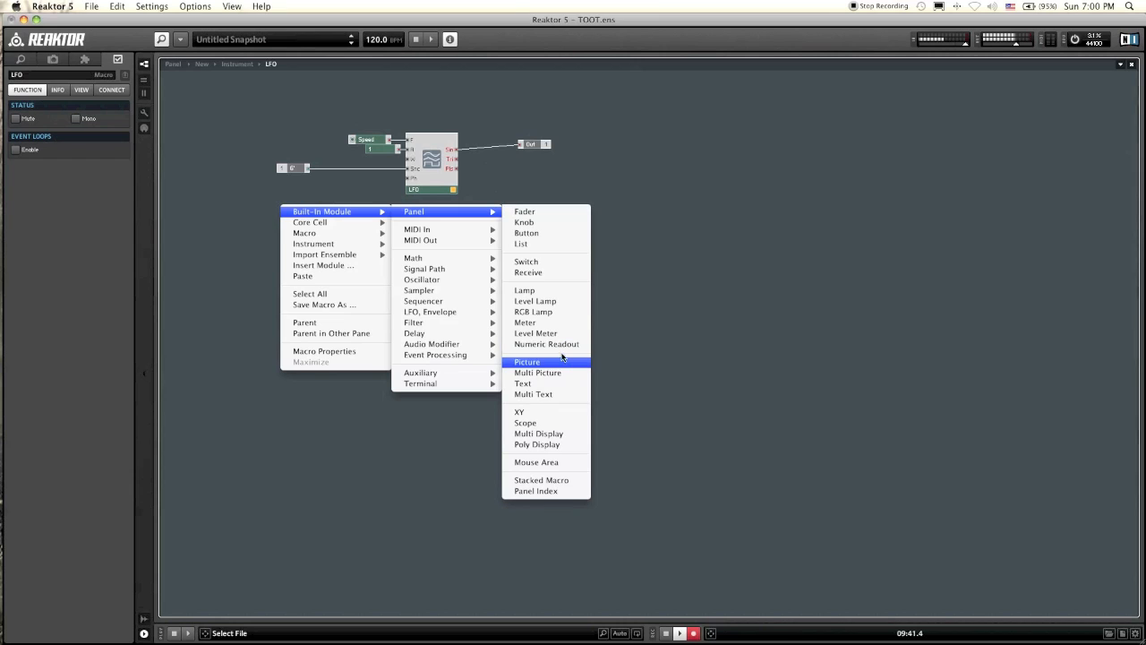
{"action": "left_click", "coordinate": [537, 263]}
{"action": "left_click", "coordinate": [307, 170]}
{"action": "left_click_drag", "start_coordinate": [306, 170], "coordinate": [399, 174]}
{"action": "left_click_drag", "start_coordinate": [294, 236], "coordinate": [349, 189]}
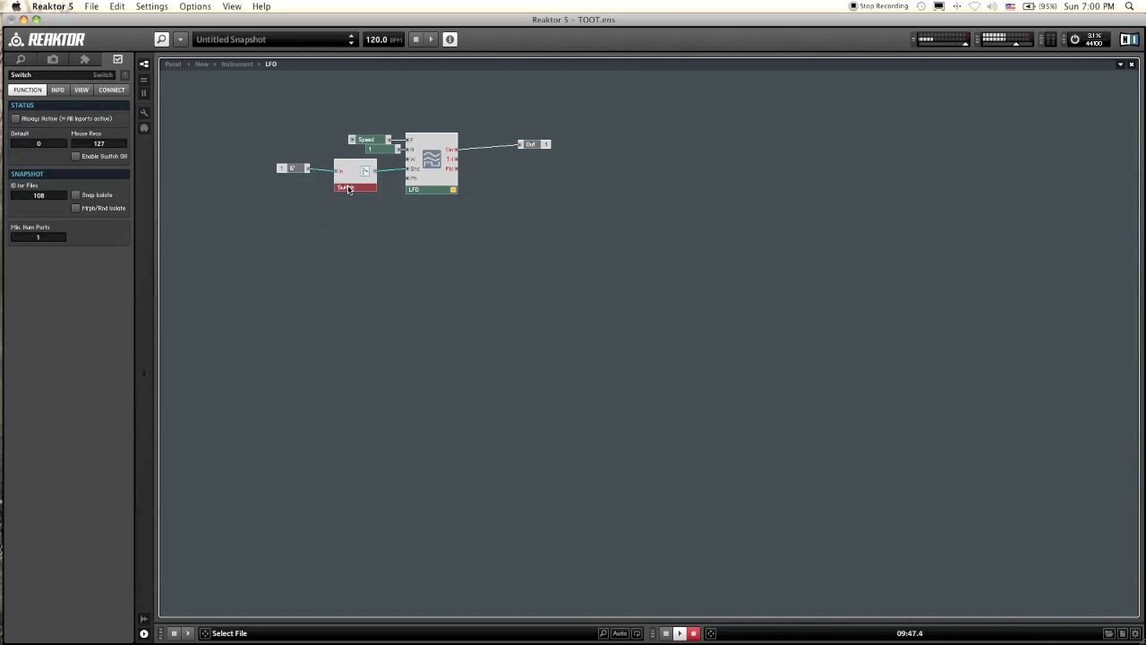
Step: Rename the switch Sync? and label its input Yes,Please
{"action": "left_click", "coordinate": [283, 202]}
{"action": "left_click", "coordinate": [345, 186]}
{"action": "left_click", "coordinate": [23, 75]}
{"action": "type", "text": "Sync?"}
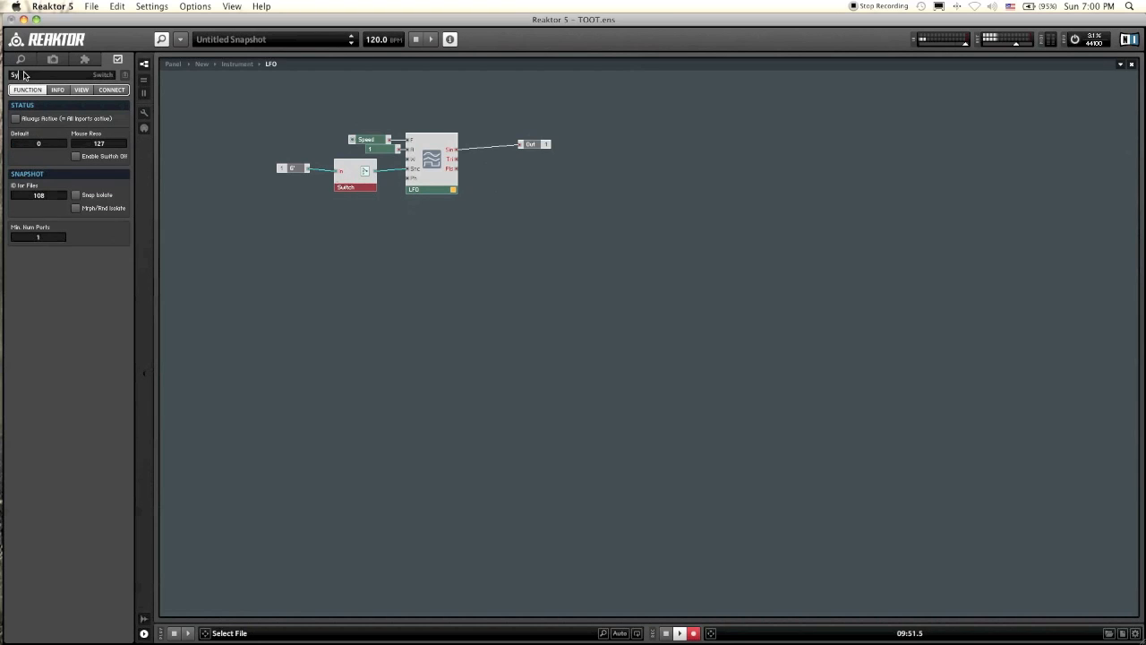
{"action": "double_click", "coordinate": [342, 172]}
{"action": "type", "text": "Yes"}
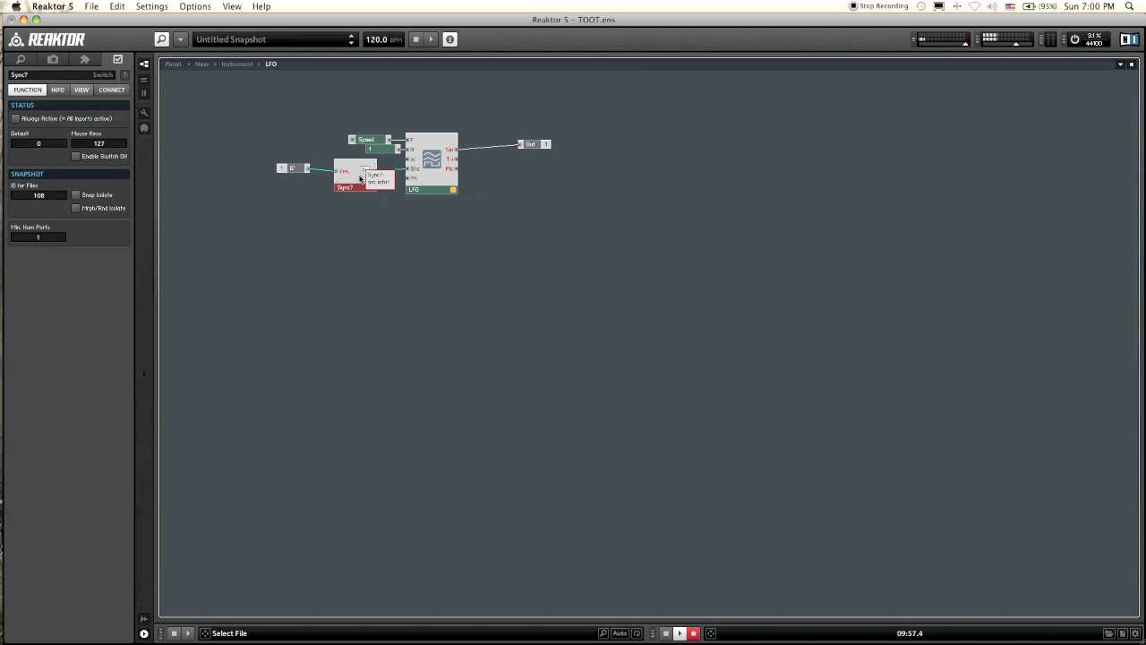
Step: On the unlocked instrument panel, move the Sync? switch to the free space beside the Speed knob and lock the panel again
{"action": "left_click", "coordinate": [173, 64]}
{"action": "left_click", "coordinate": [144, 112]}
{"action": "left_click_drag", "start_coordinate": [207, 105], "coordinate": [240, 121]}
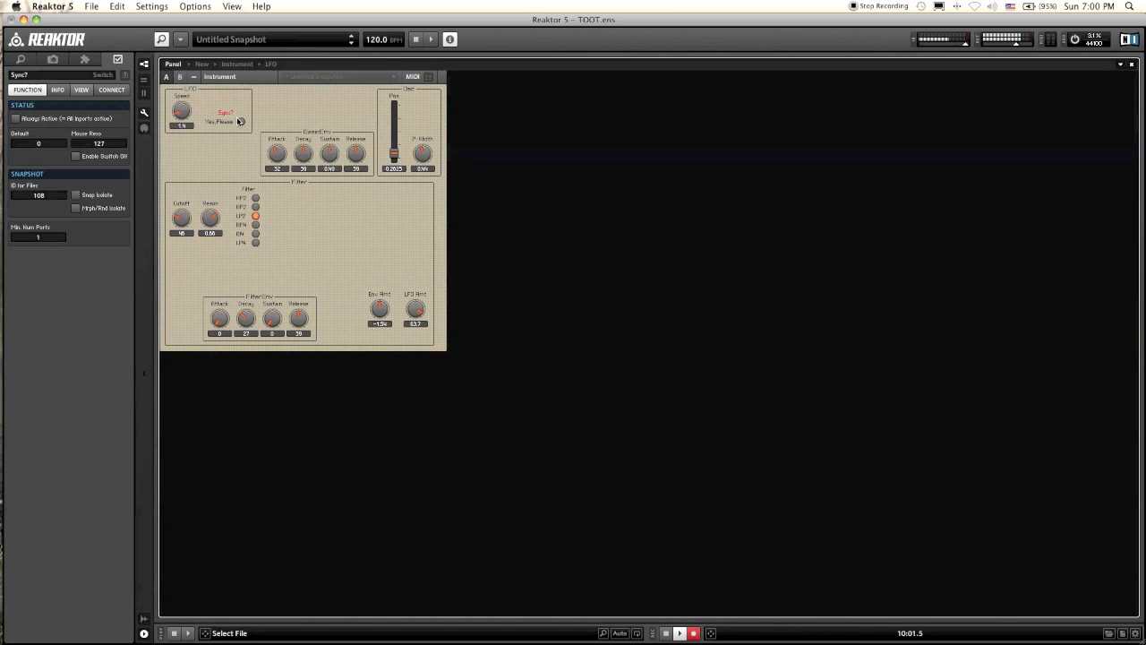
{"action": "left_click", "coordinate": [145, 112]}
Step: Try the Sync? switch on the panel and set the LFO Speed knob to 6.6
{"action": "left_click", "coordinate": [242, 123]}
{"action": "left_click", "coordinate": [187, 113]}
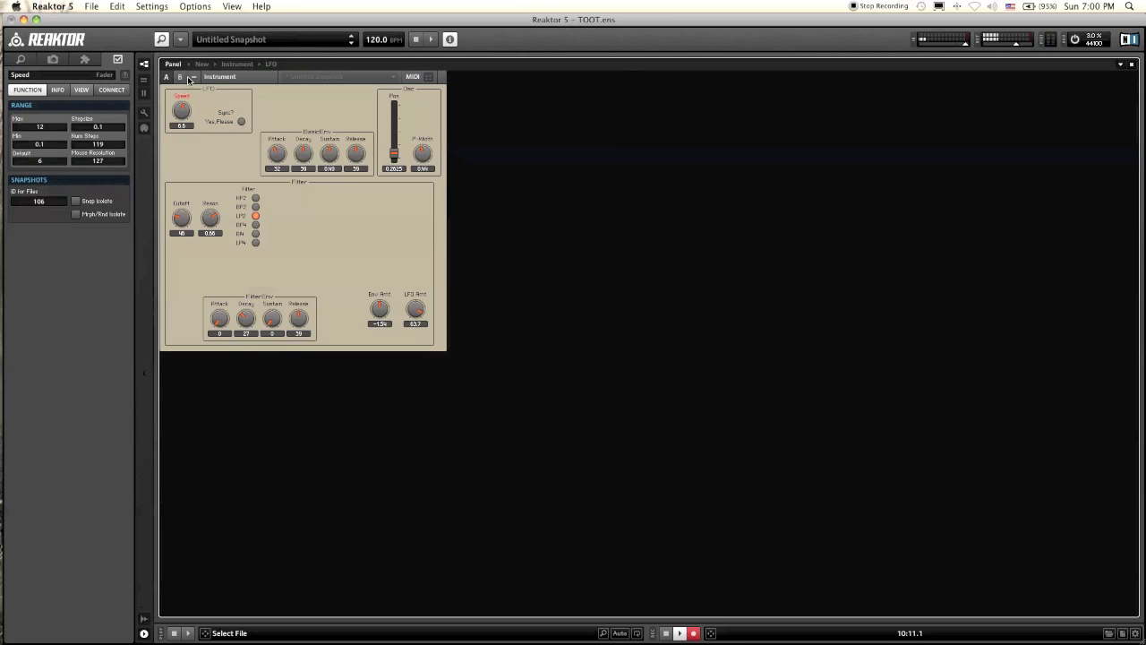